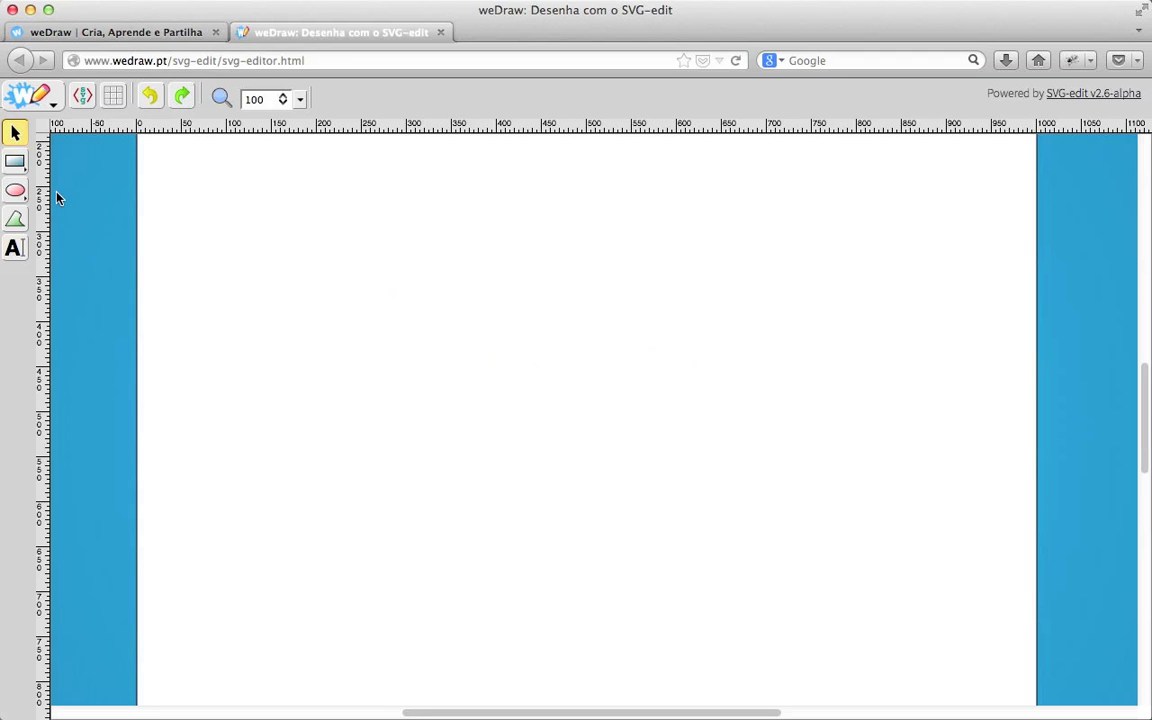
Draw a rectangle about 460 wide and 90 high in the middle of the canvas and delete it.
click(15, 163)
drag(324, 408, 740, 490)
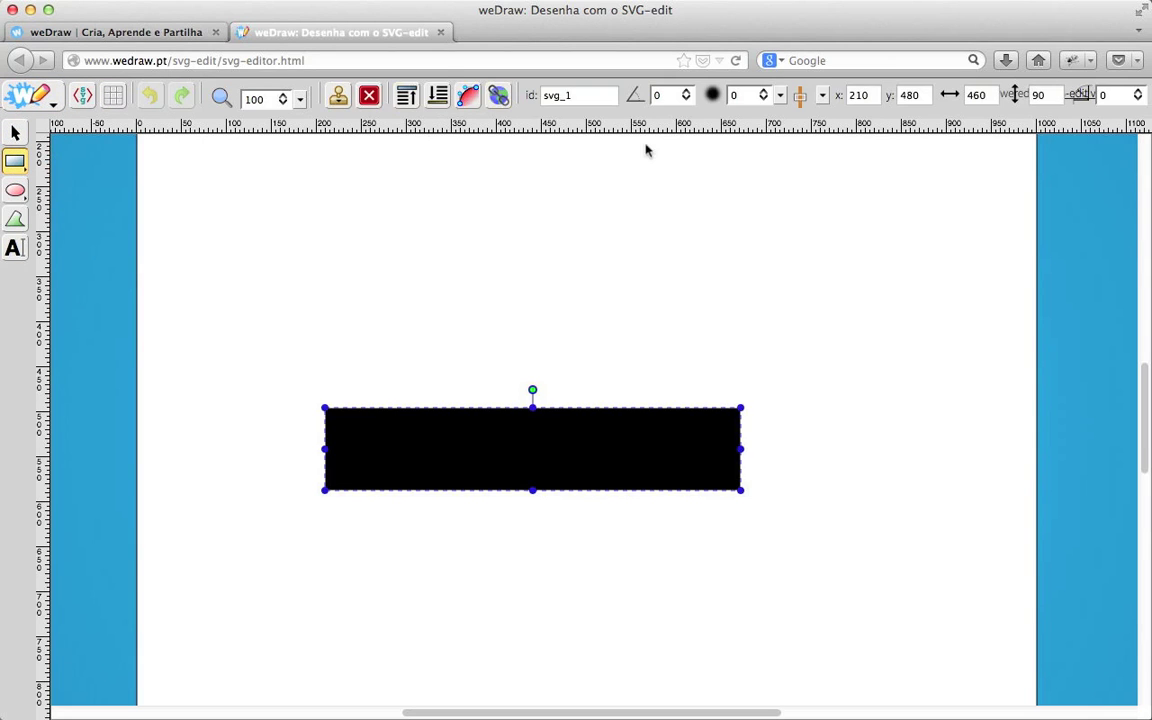
click(15, 133)
click(429, 373)
click(470, 432)
key(BackSpace)
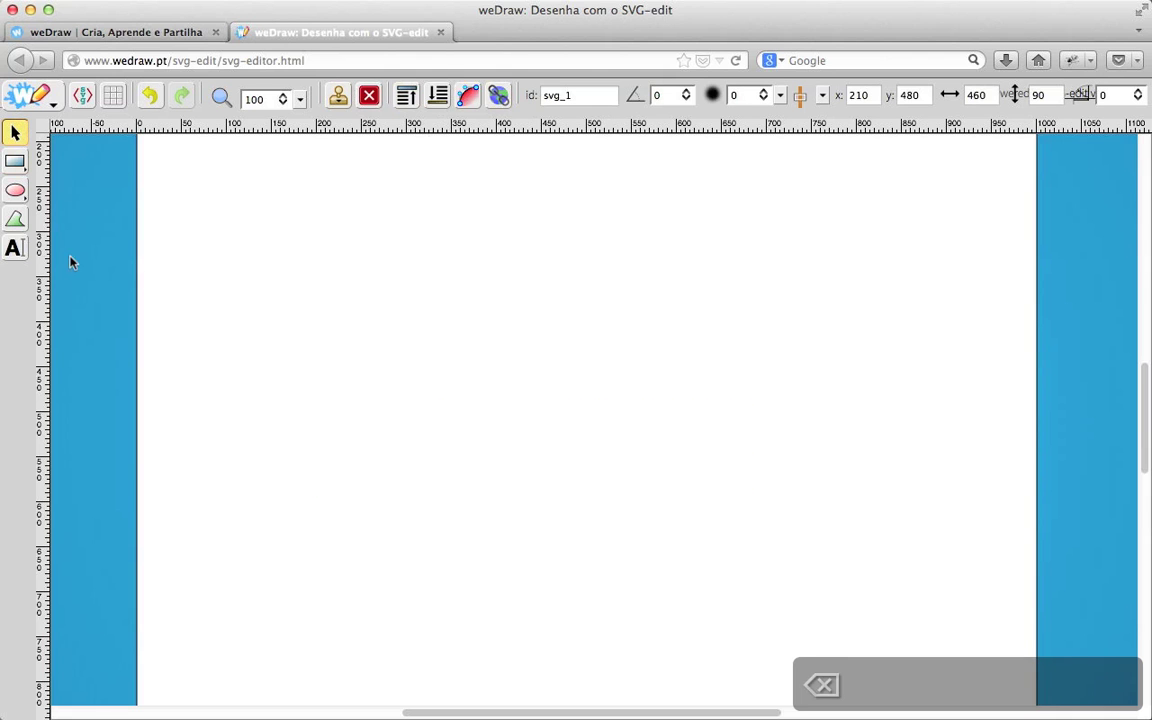
Draw a closed eight-corner path starting at about (150, 310), about 250 wide and 330 high, with a rectangular notch in its left side.
click(15, 220)
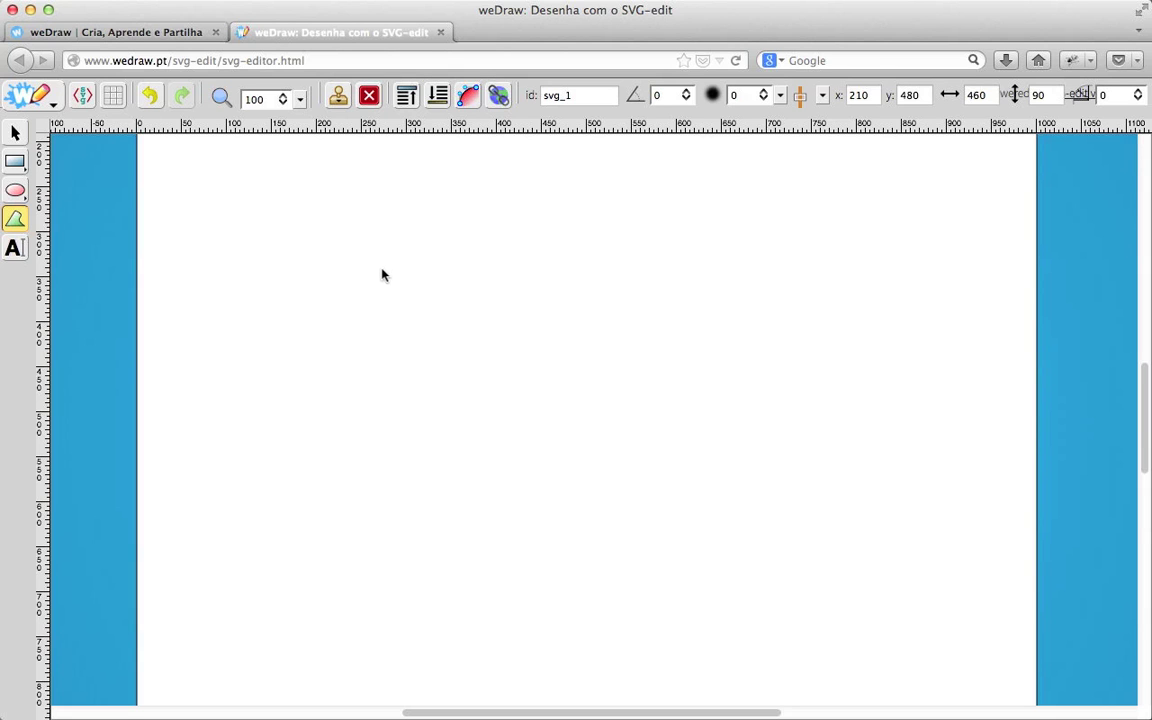
click(269, 256)
click(469, 255)
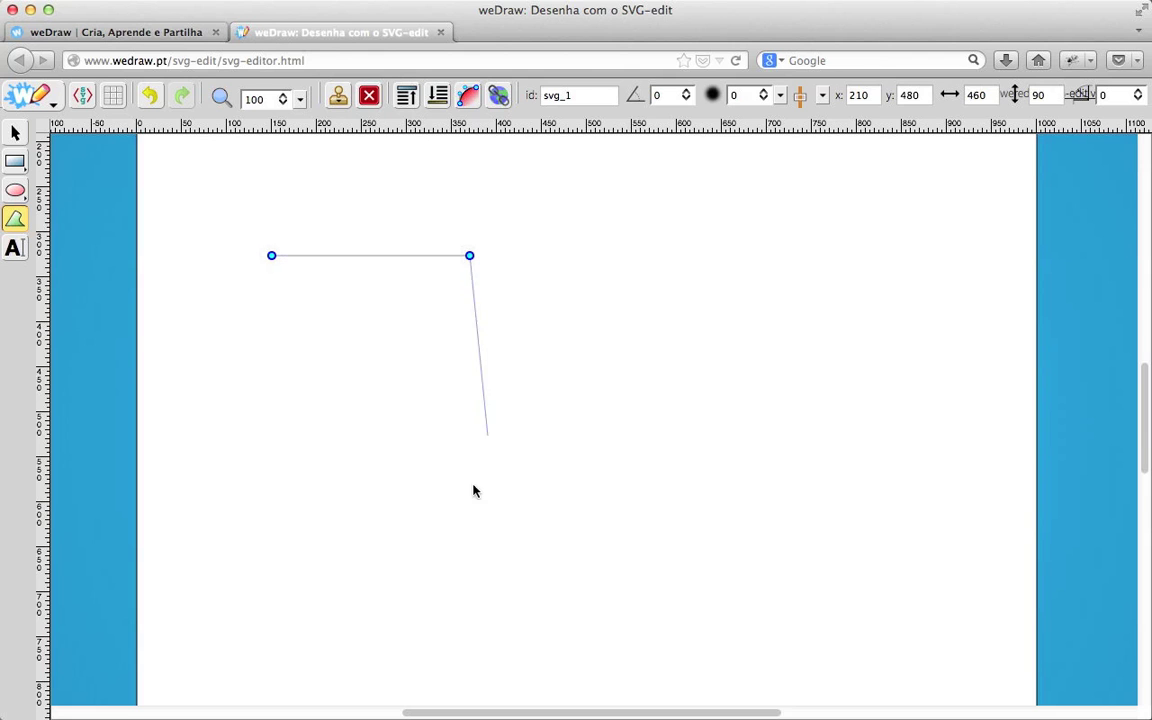
click(469, 551)
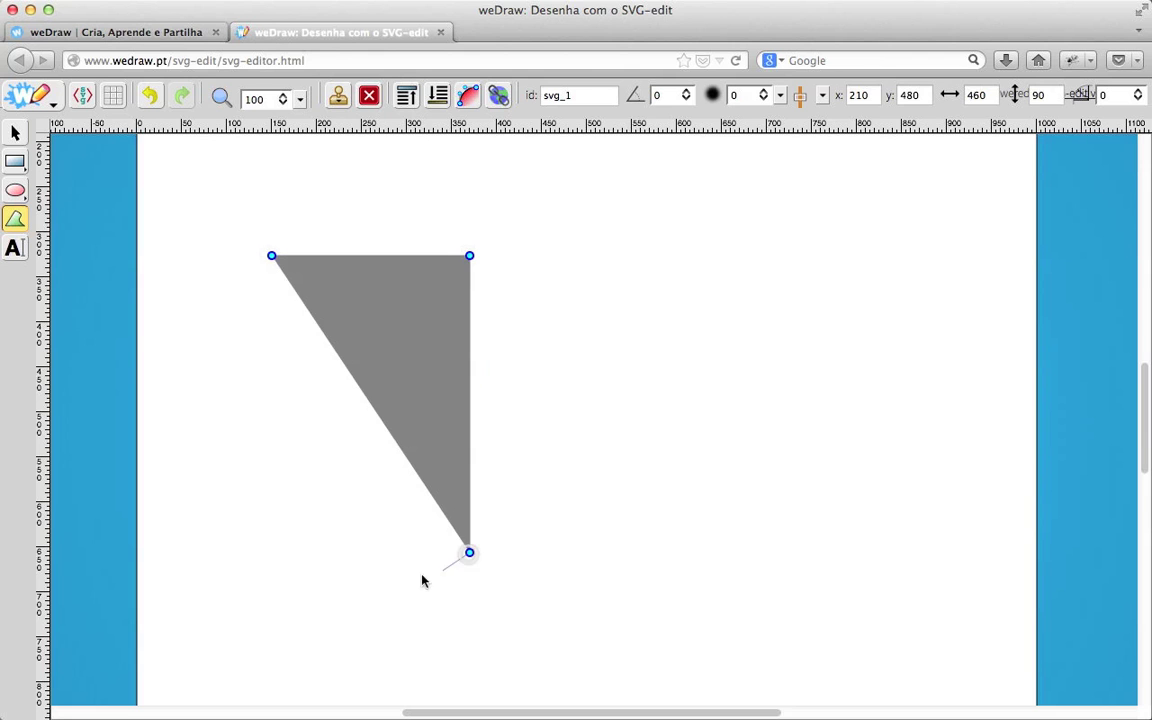
click(244, 551)
click(244, 399)
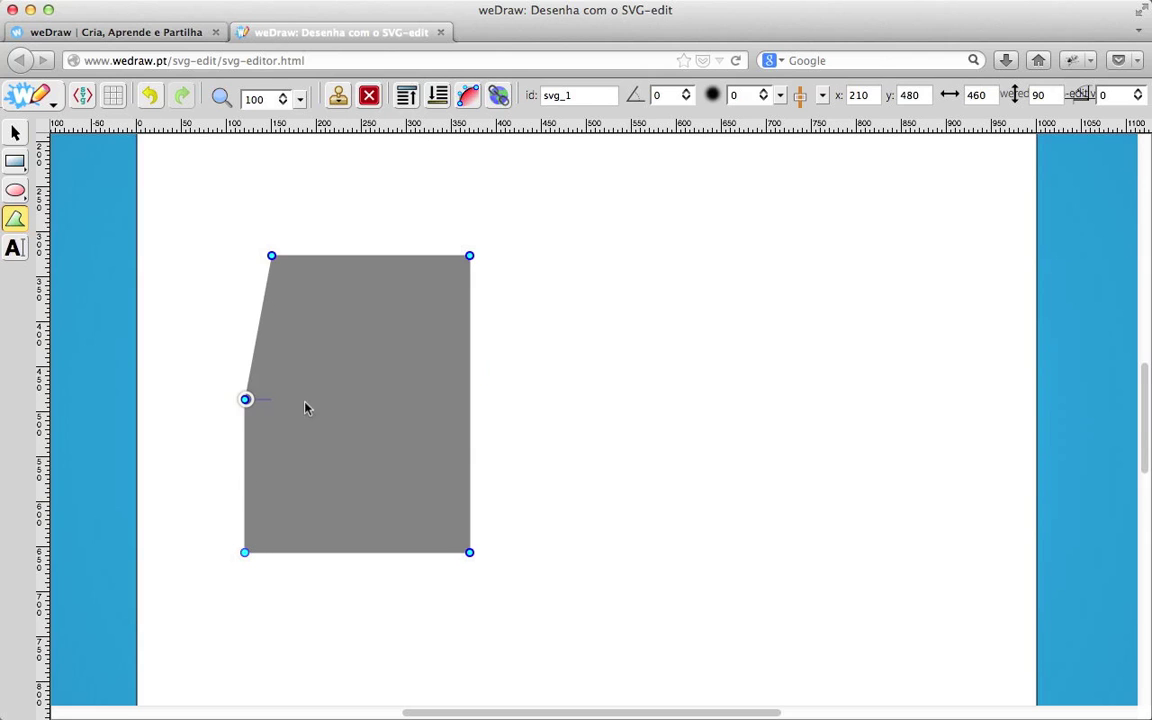
click(383, 397)
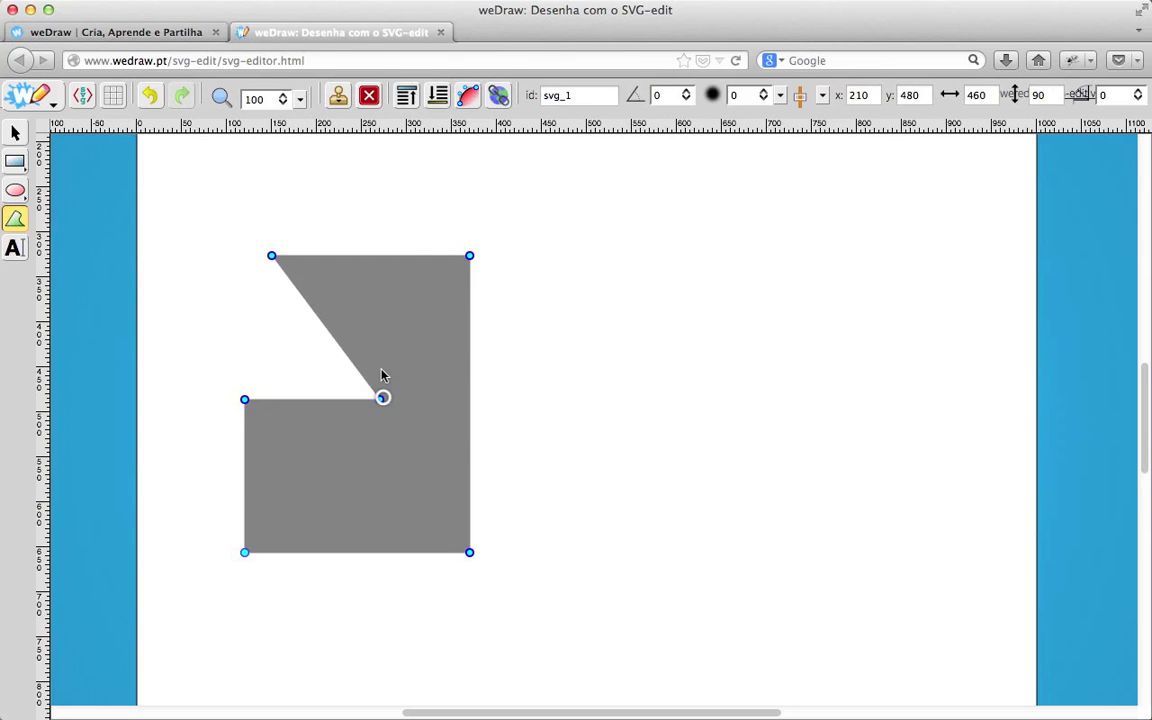
click(379, 309)
click(272, 309)
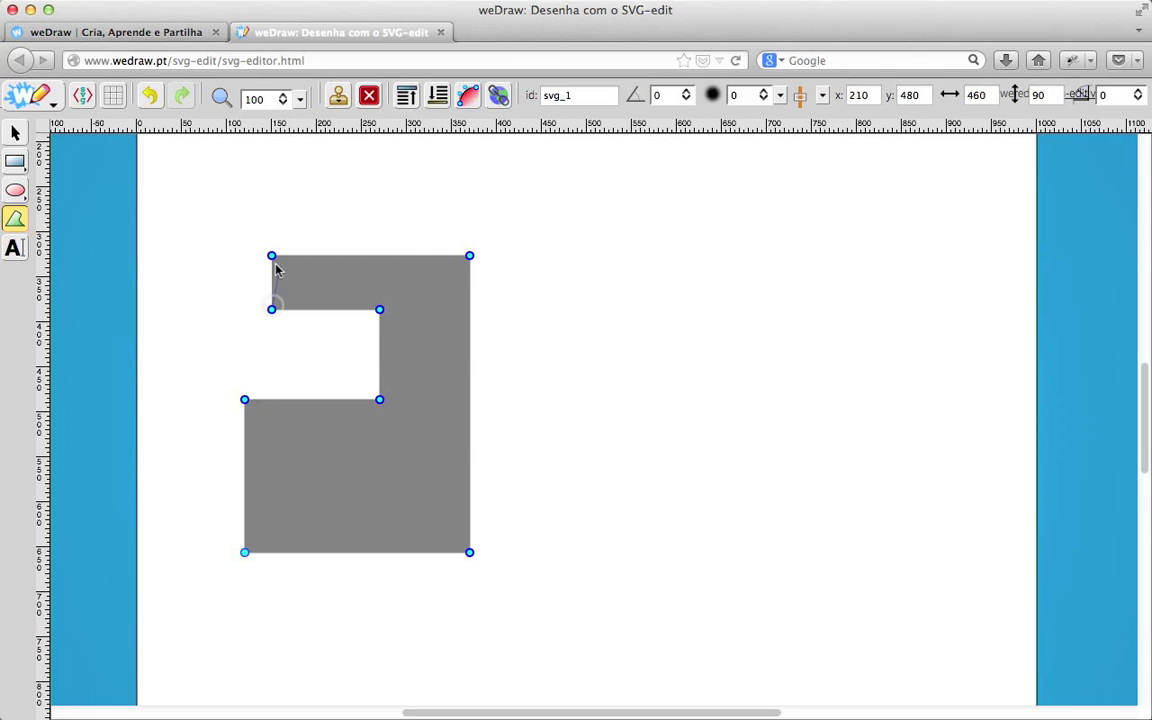
click(272, 256)
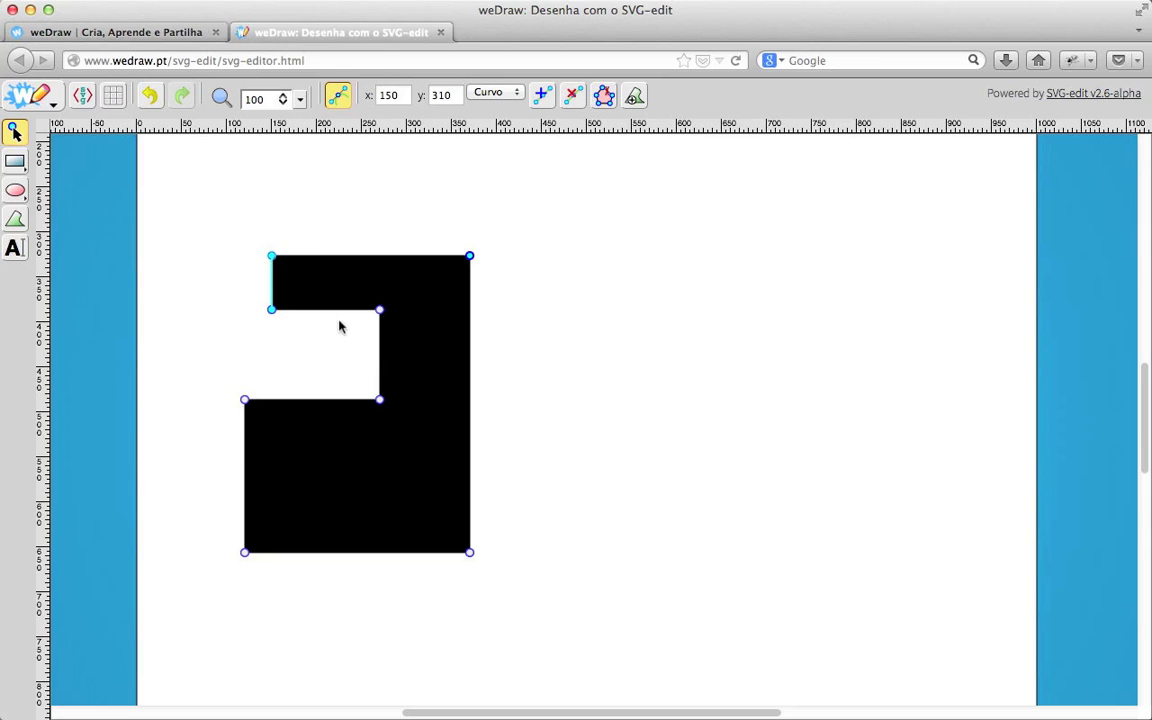
click(545, 355)
Draw a smaller closed notched path to the right of the first shape, starting at about (450, 310), with a curved inner notch edge.
click(15, 218)
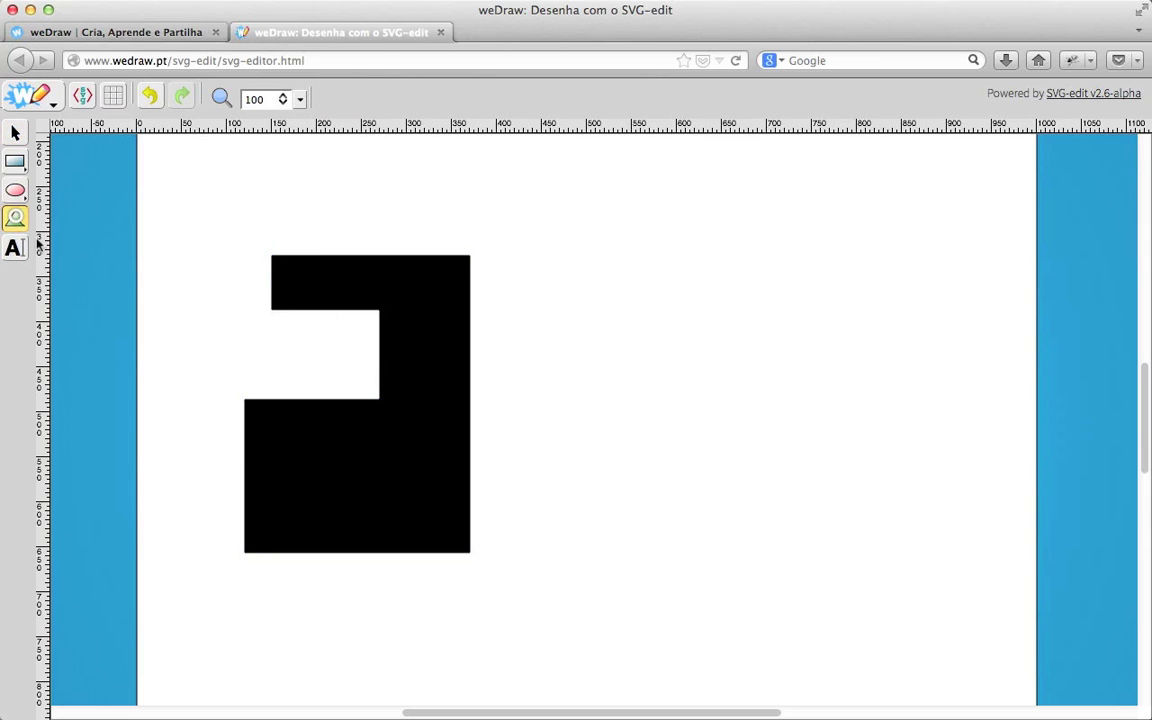
click(541, 255)
click(685, 255)
click(685, 417)
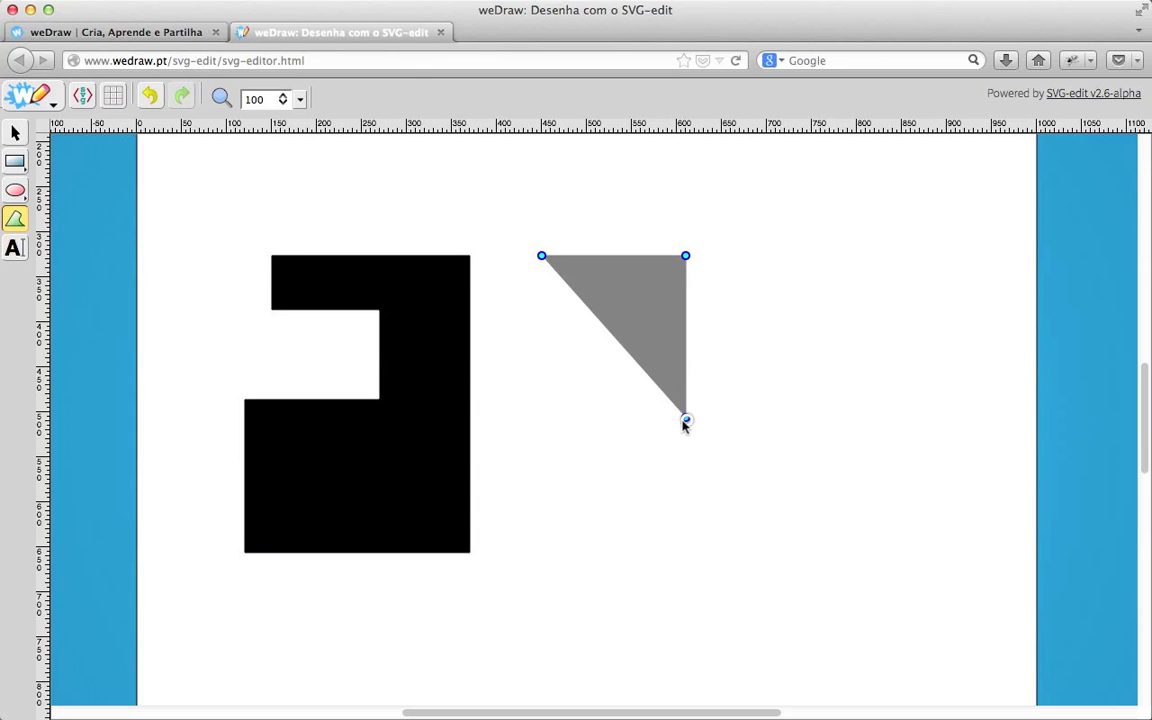
click(523, 417)
click(523, 327)
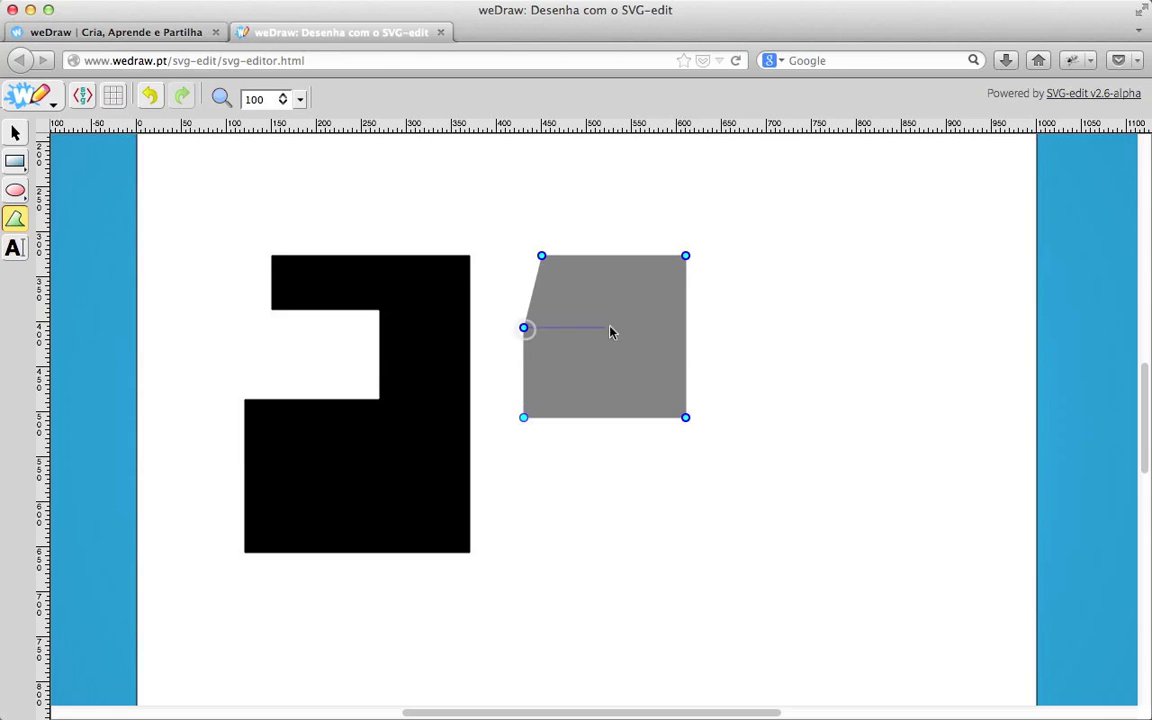
drag(618, 293, 620, 284)
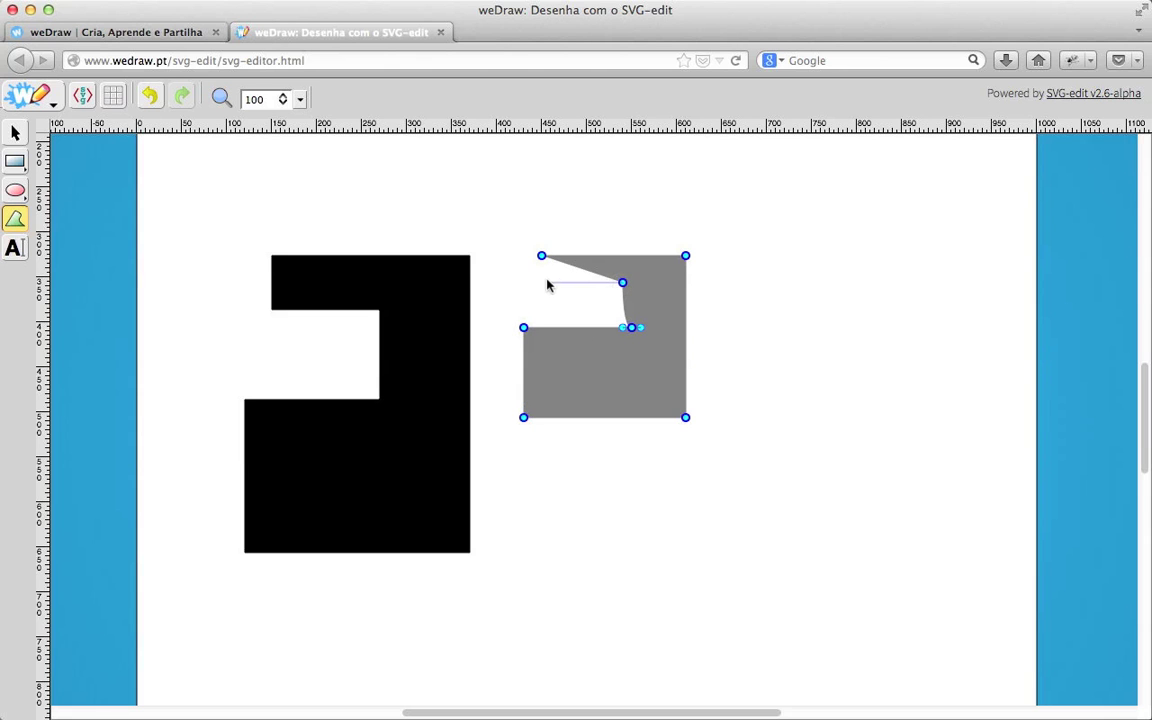
click(541, 282)
click(541, 256)
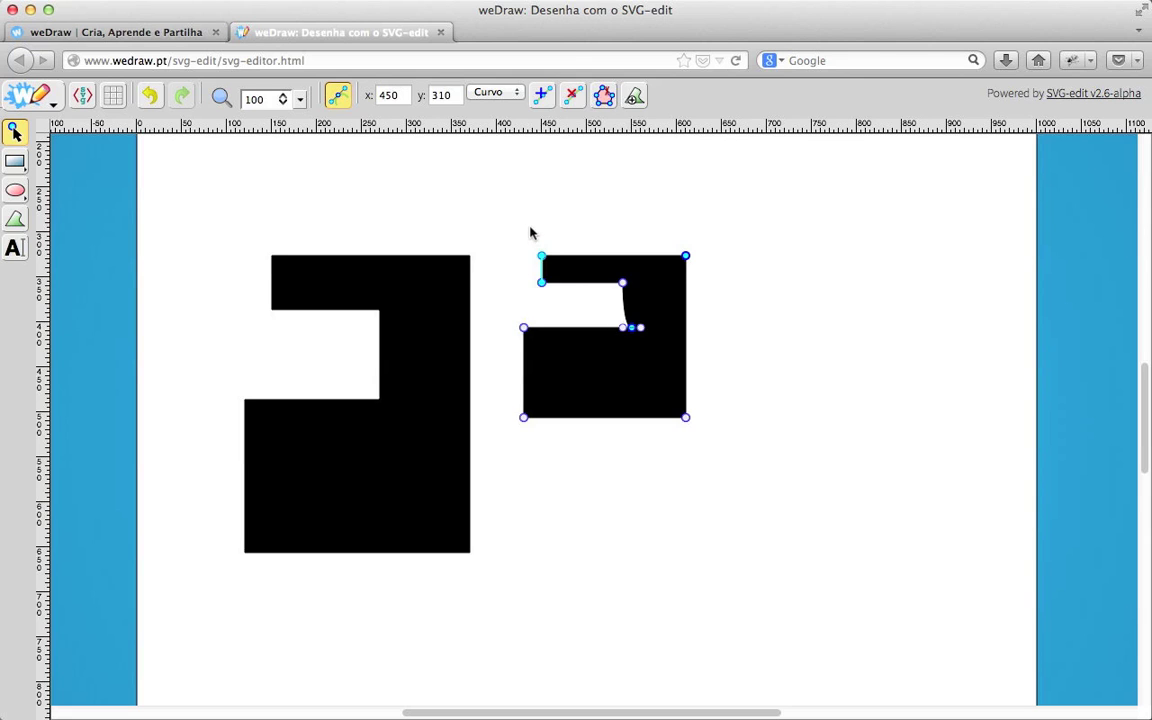
Leave node editing and delete the smaller notched shape.
click(530, 230)
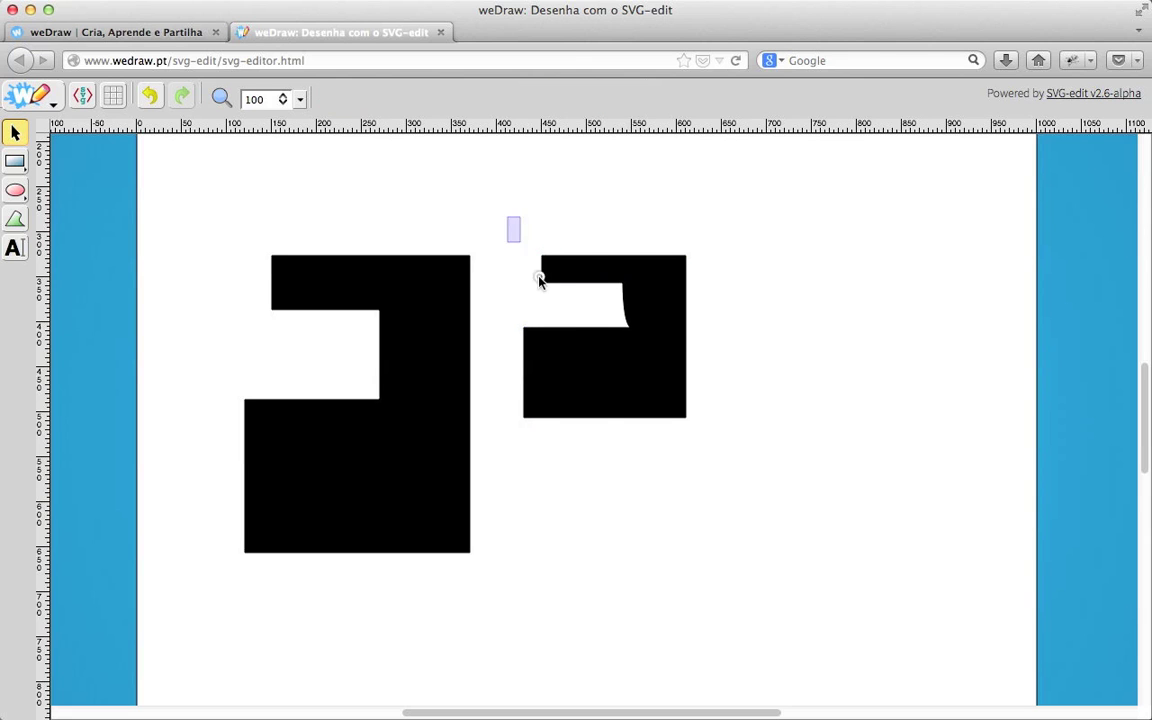
click(579, 339)
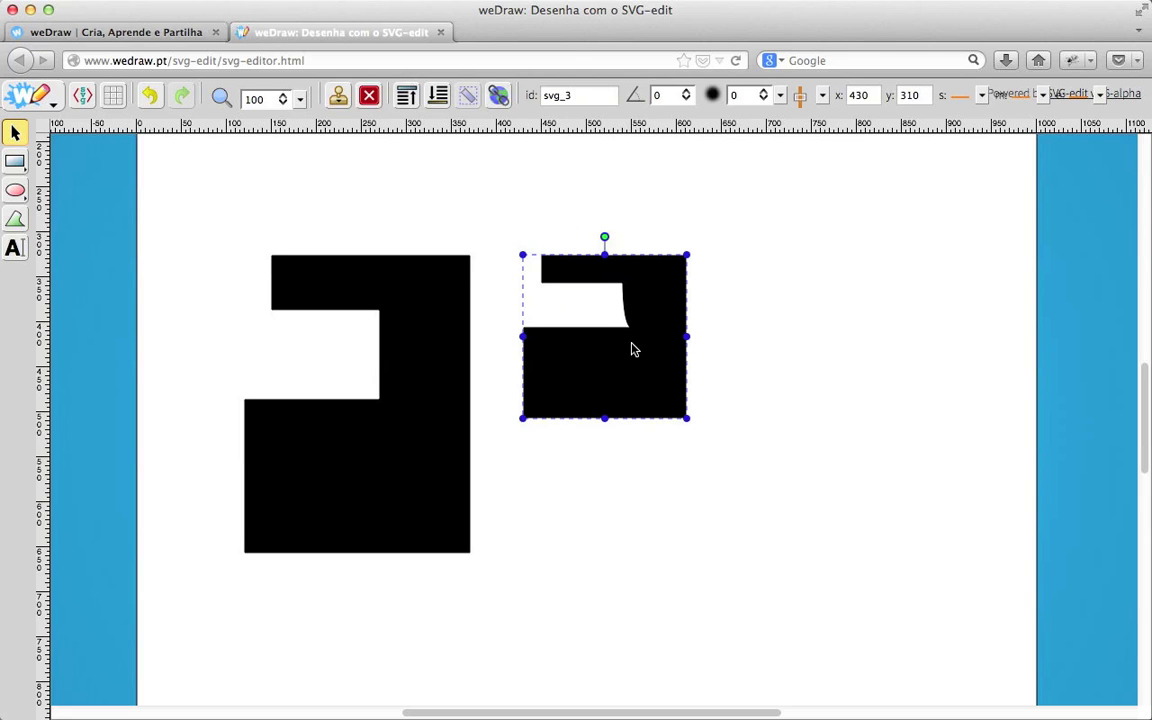
key(BackSpace)
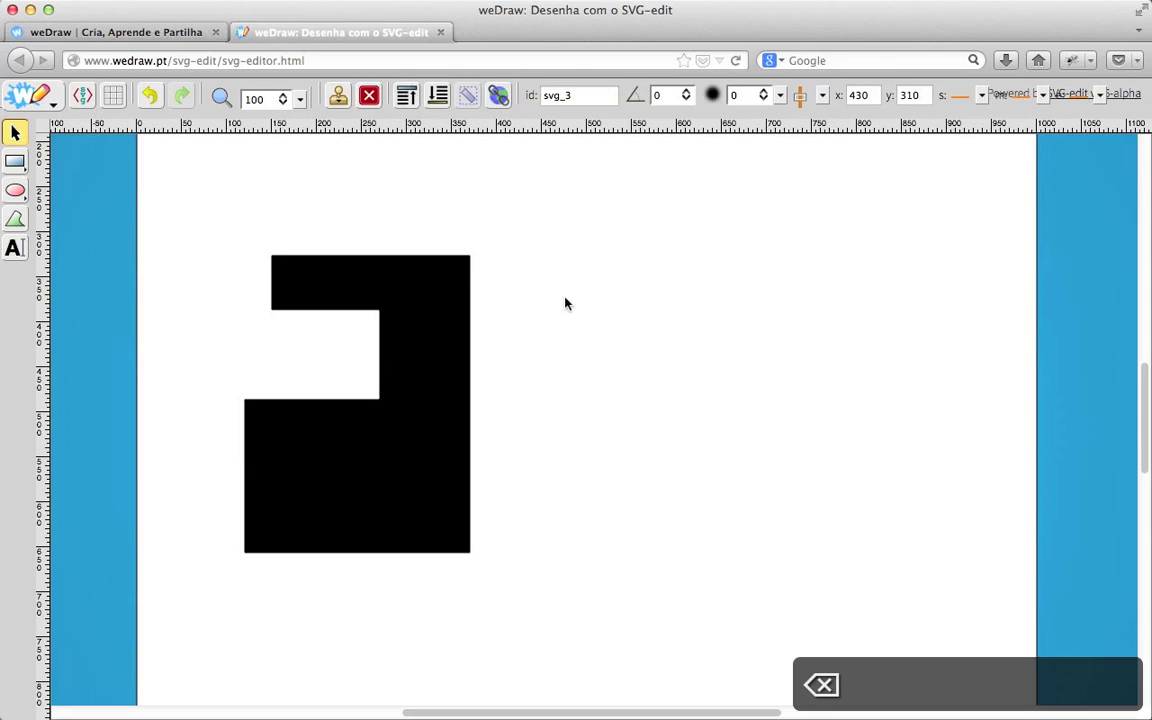
View the path nodes of the remaining notched shape and exit node editing.
click(428, 325)
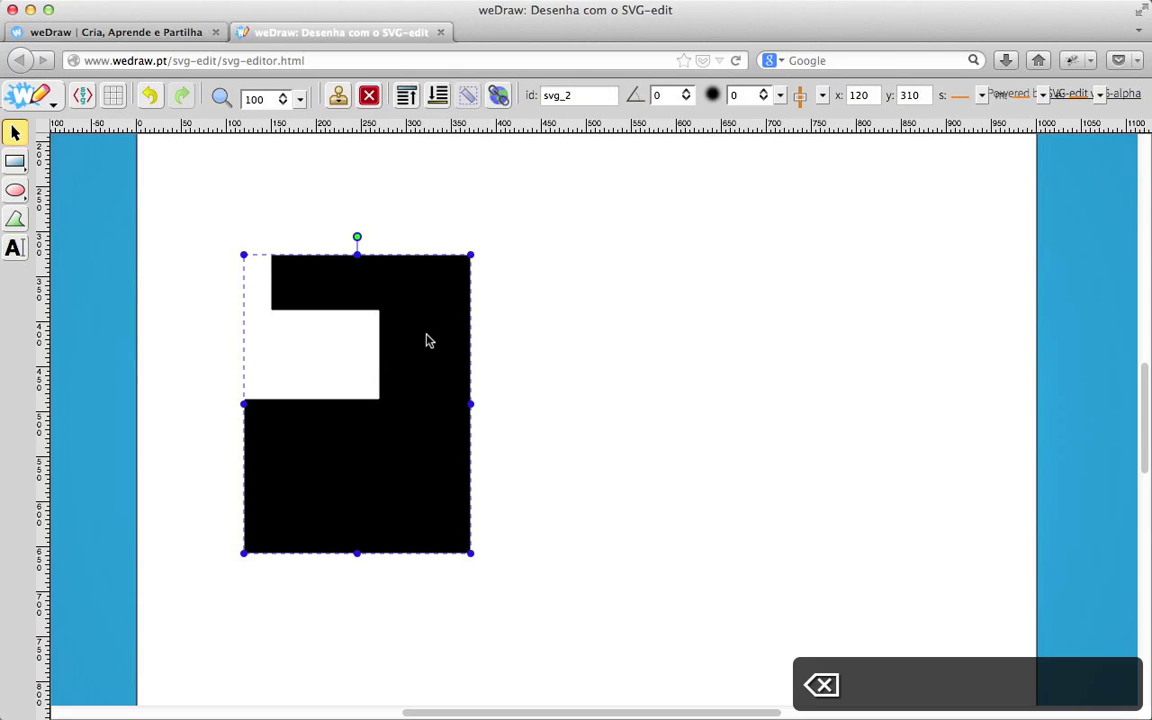
double_click(425, 342)
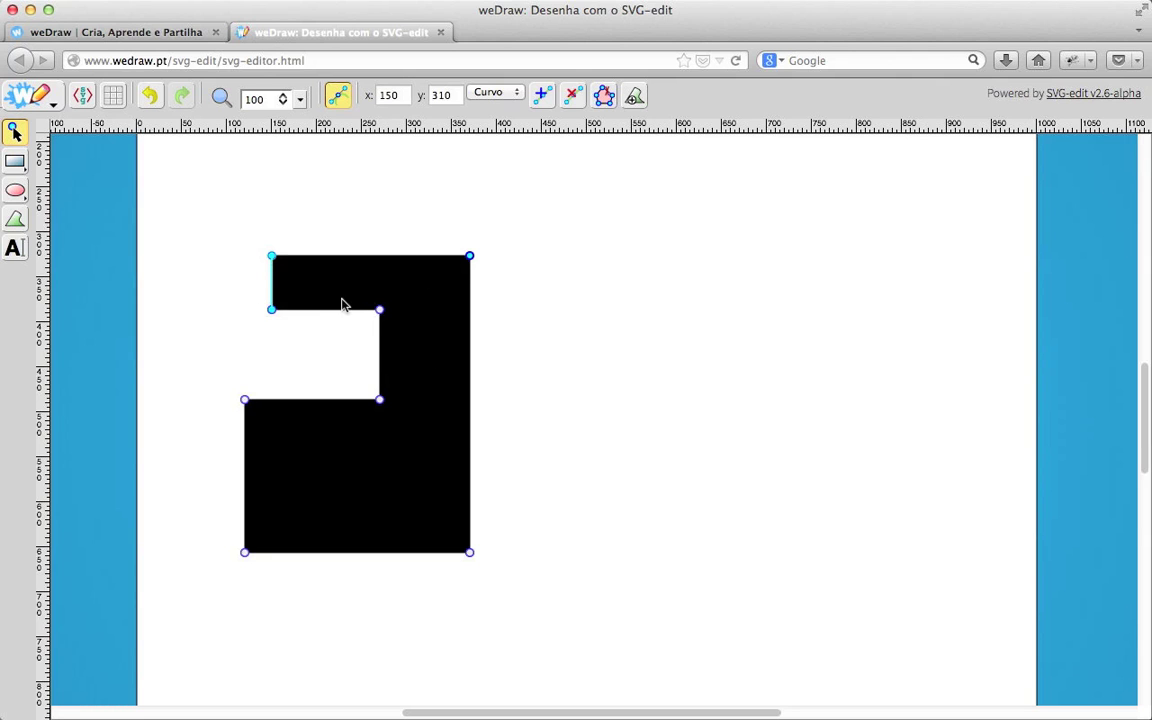
key(Escape)
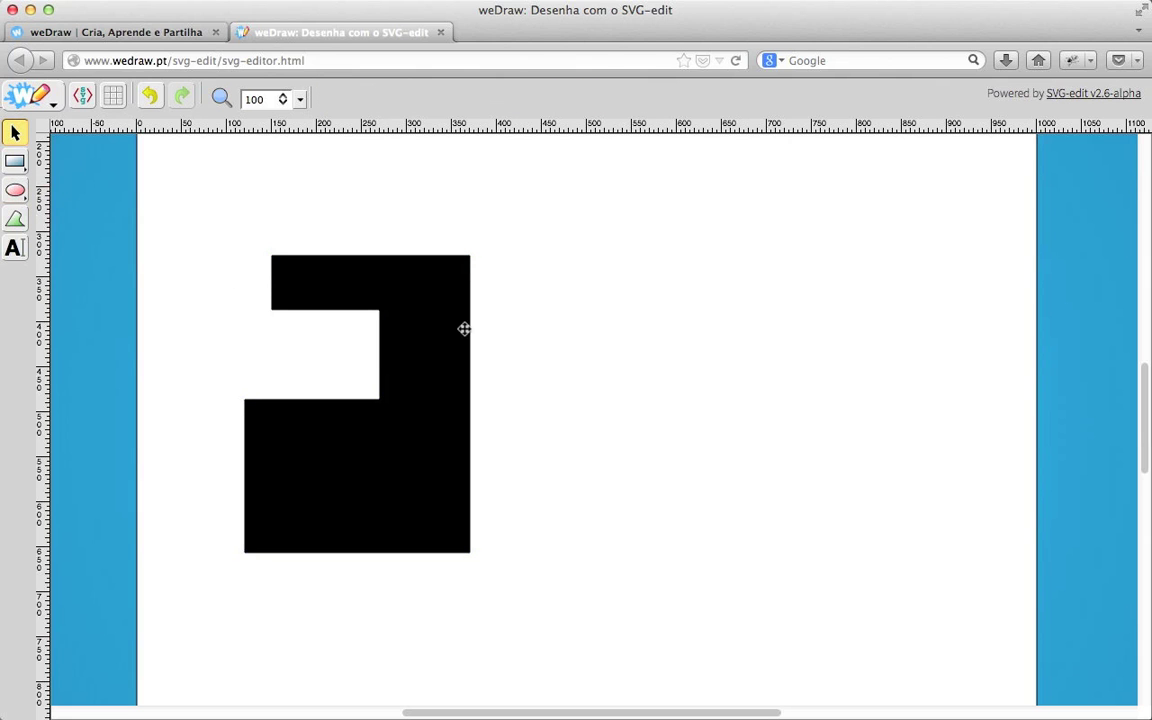
Draw a circle with a radius of about 120 beside the notched shape and move its centre to about (550, 450).
drag(604, 273, 712, 378)
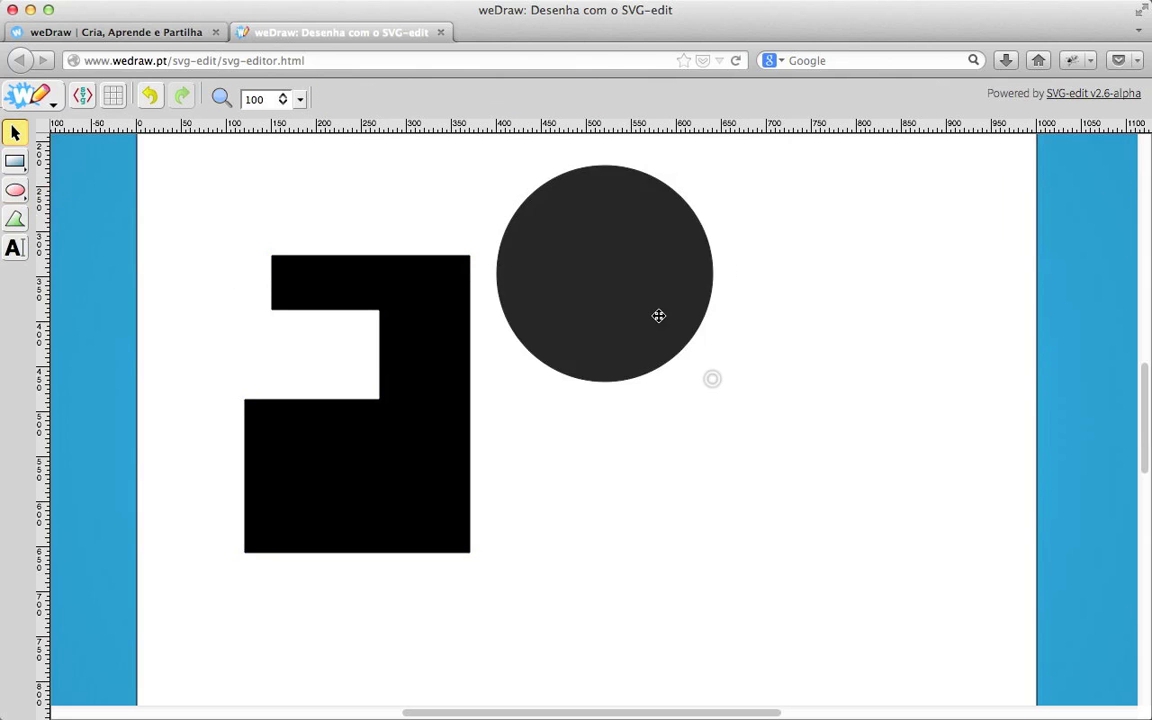
drag(624, 275, 687, 373)
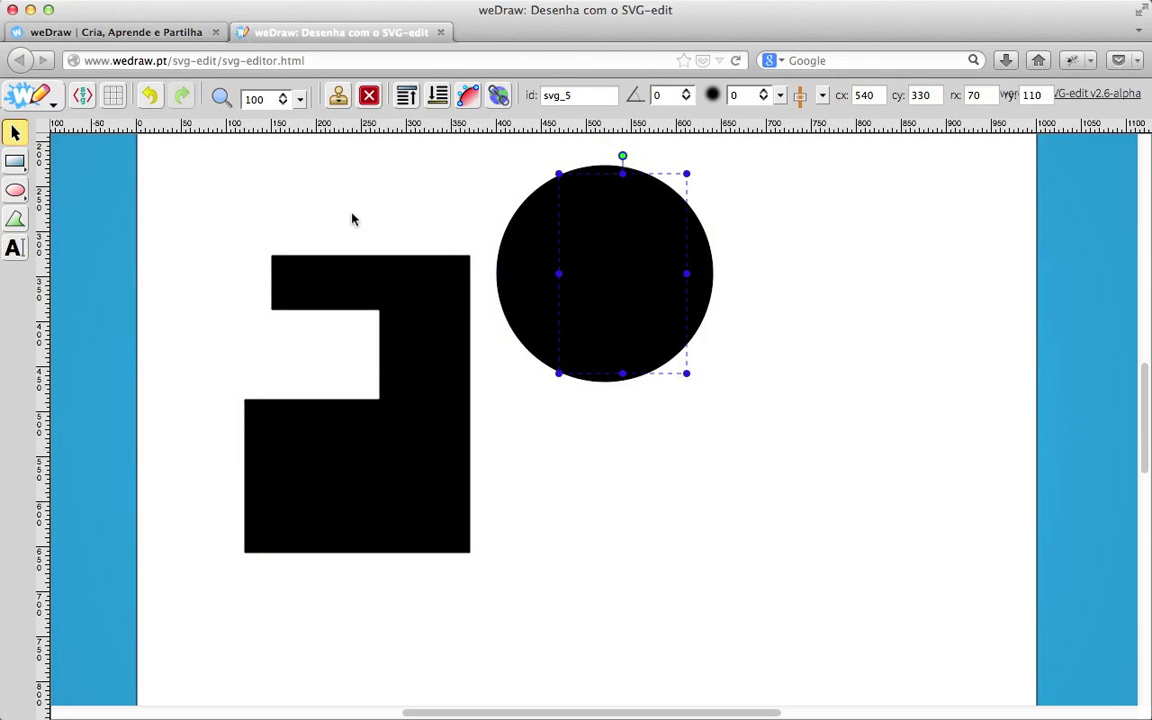
key(BackSpace)
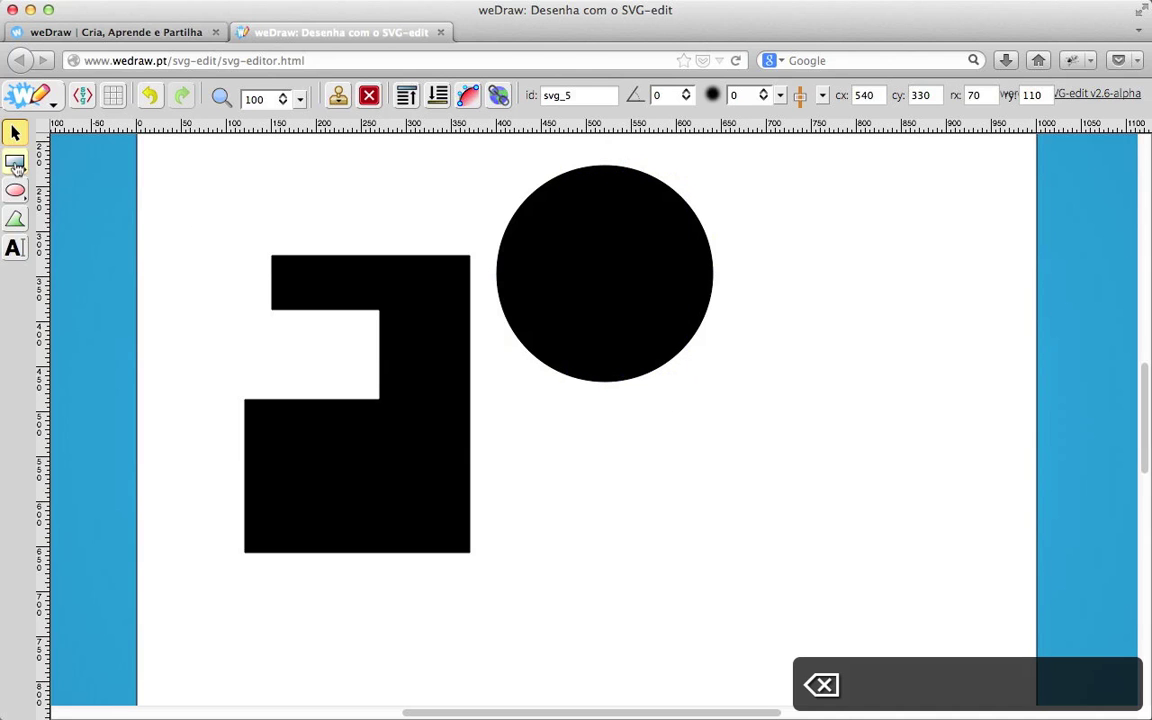
drag(618, 281, 646, 391)
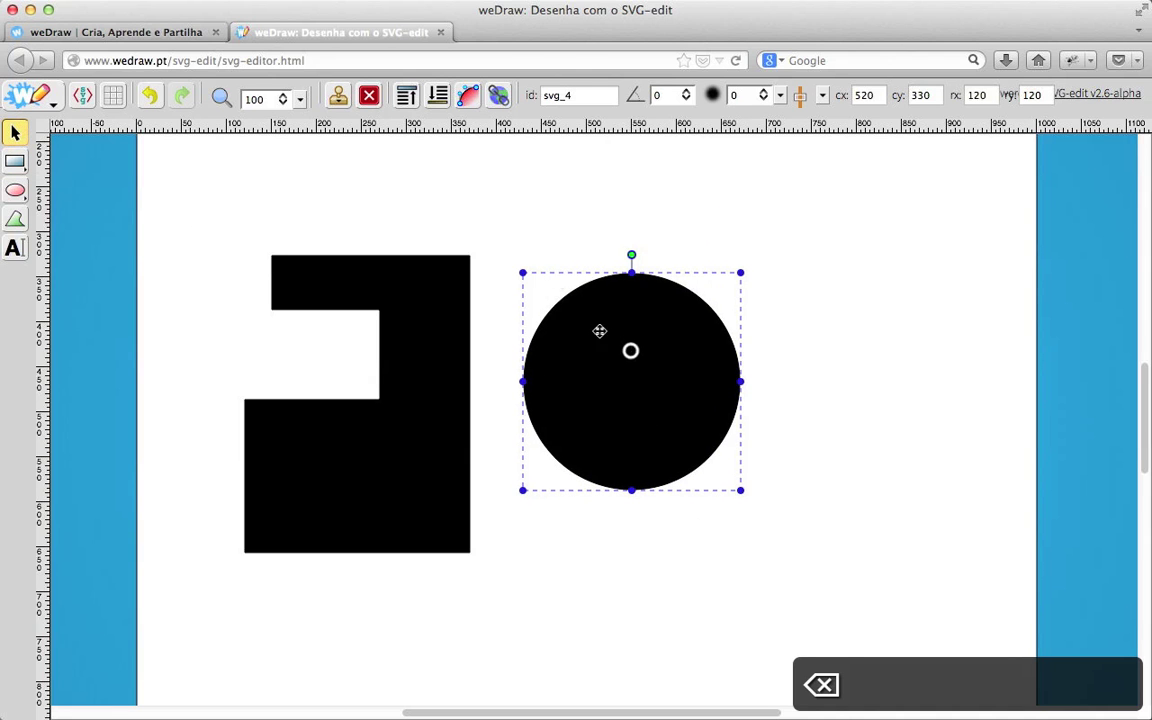
Convert the circle to a path and try to delete all of its nodes.
click(469, 97)
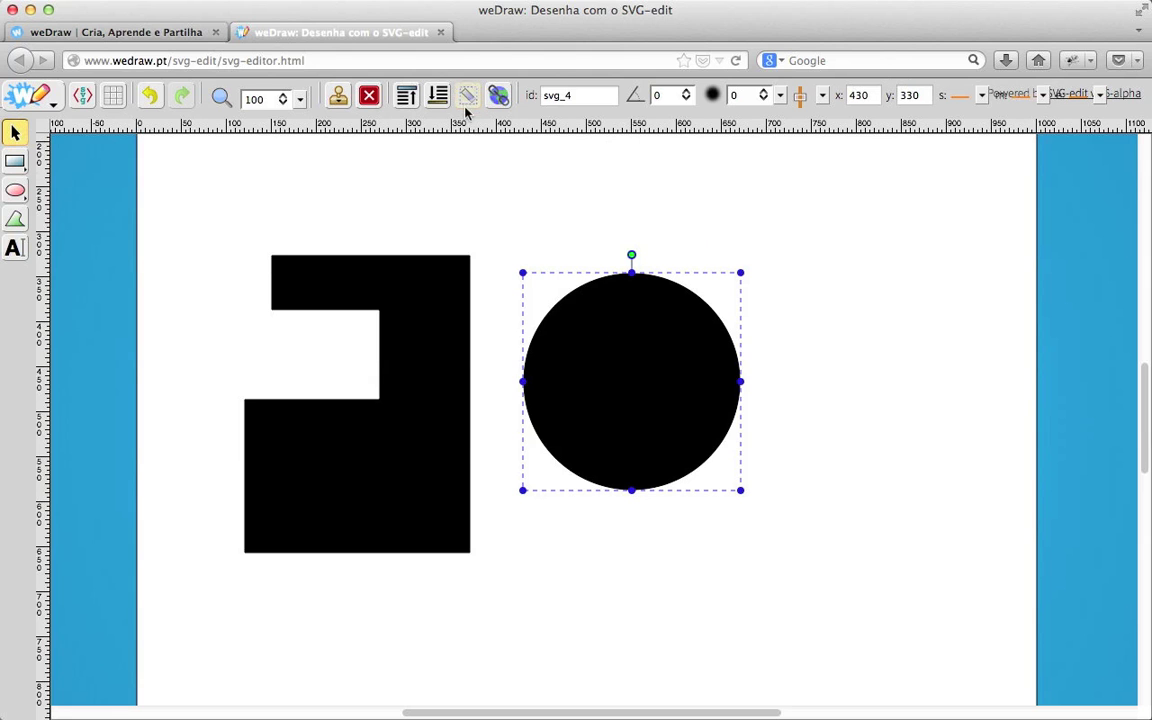
double_click(590, 311)
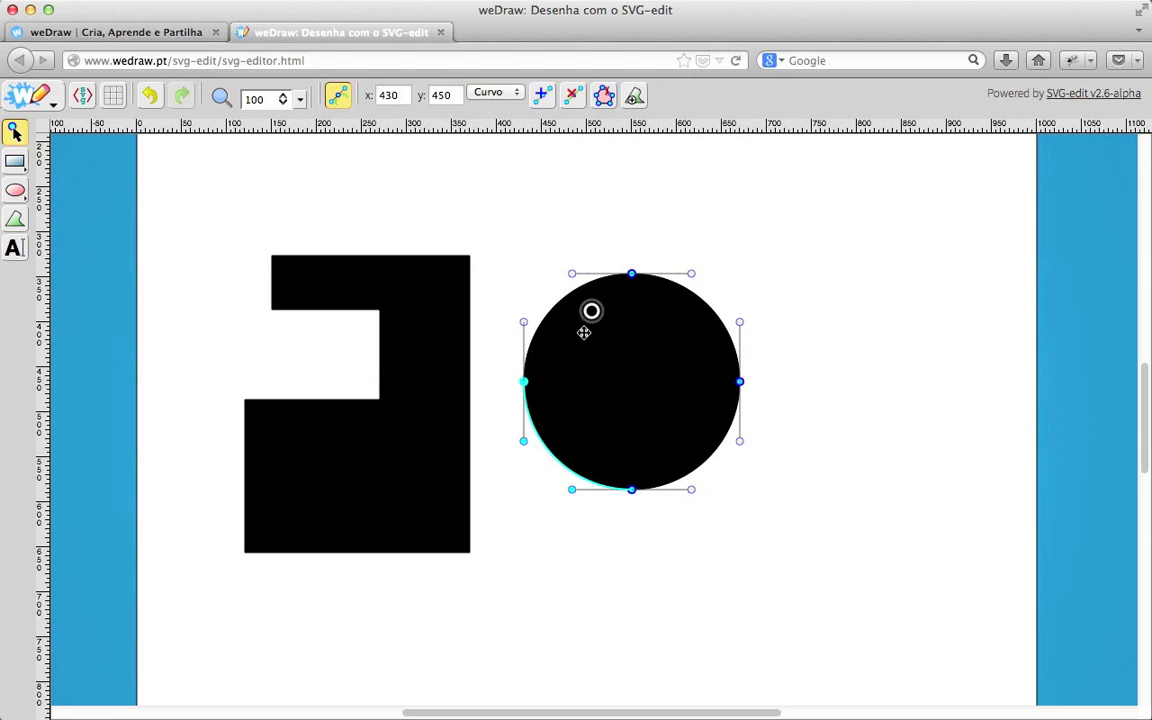
mouse_move(523, 318)
mouse_down()
mouse_move(535, 316)
mouse_move(522, 321)
mouse_up()
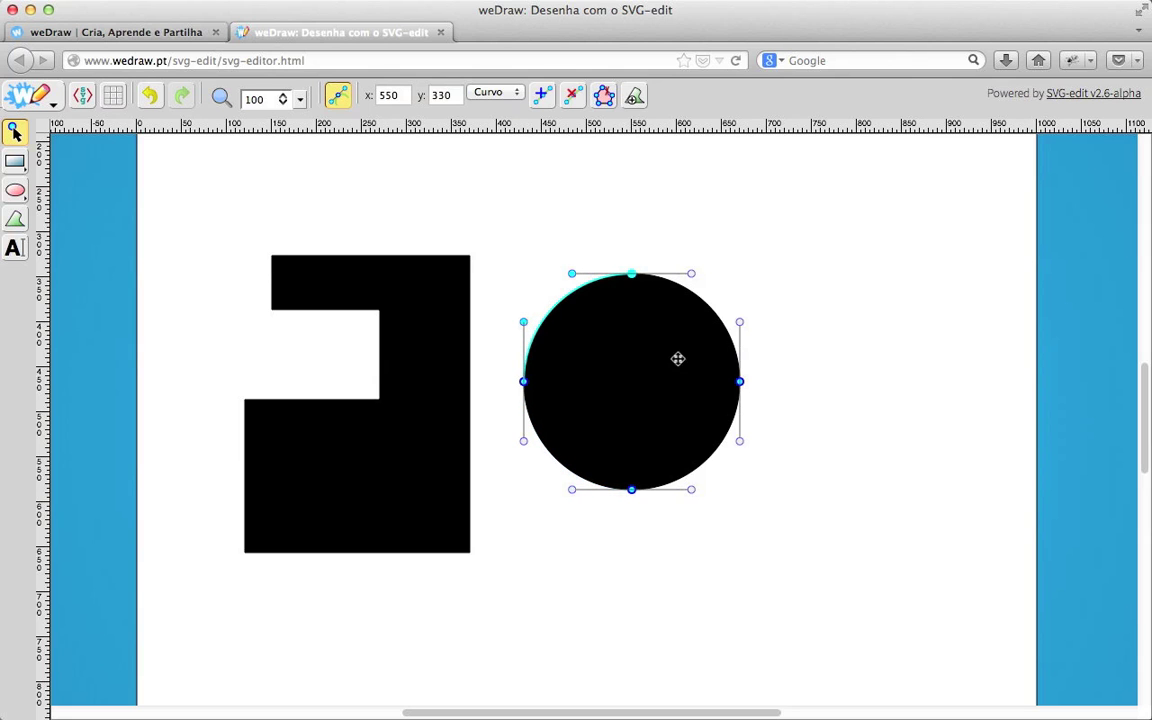
drag(504, 244, 787, 540)
key(BackSpace)
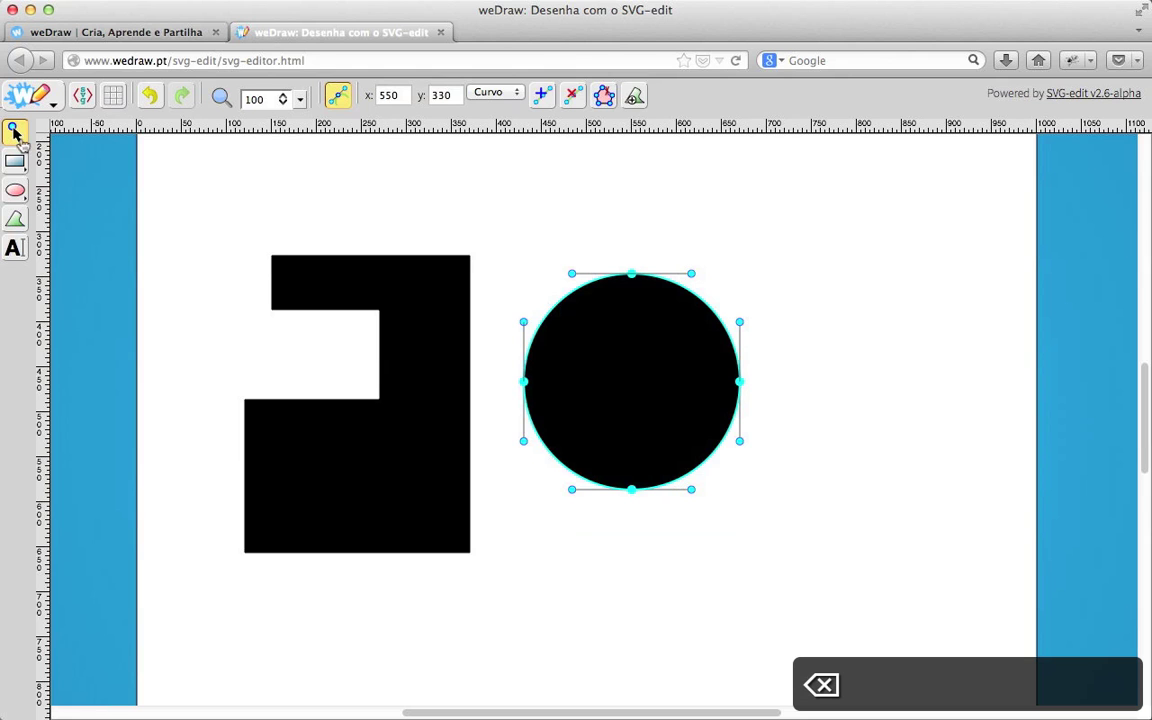
Exit node editing and delete the whole circle.
click(141, 208)
click(551, 335)
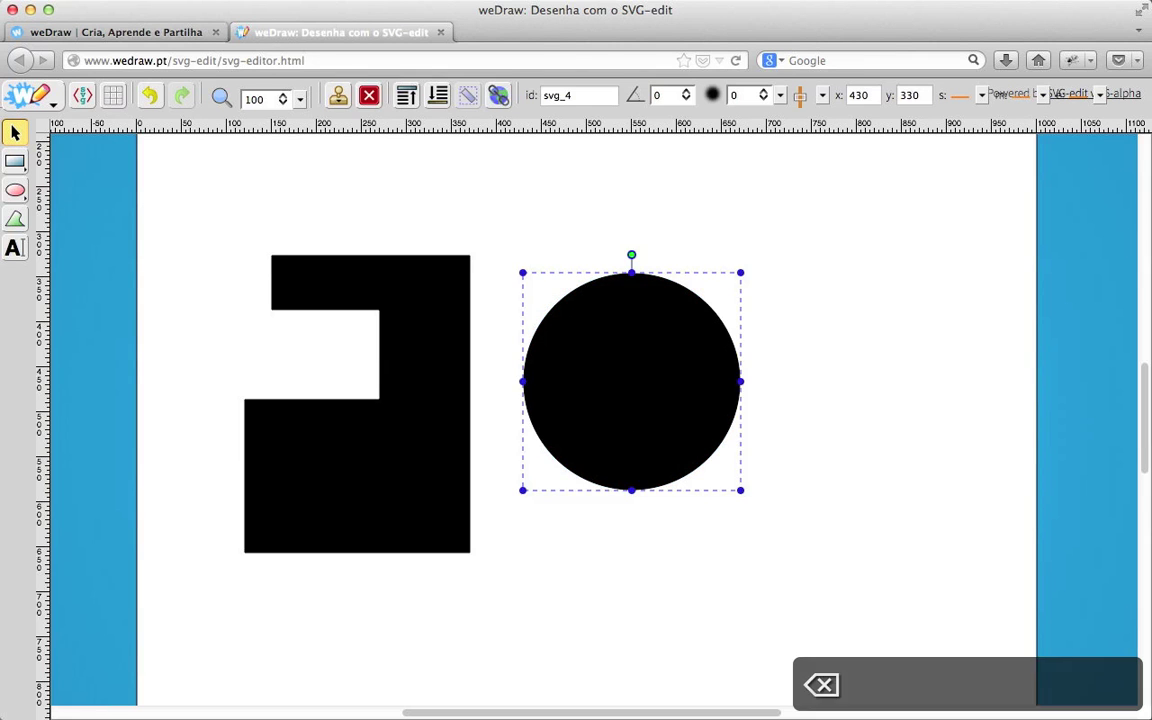
key(BackSpace)
Edit the notched shape's nodes and pull the control handle at node (150, 370) outward to curve the short upper-left edge.
click(288, 280)
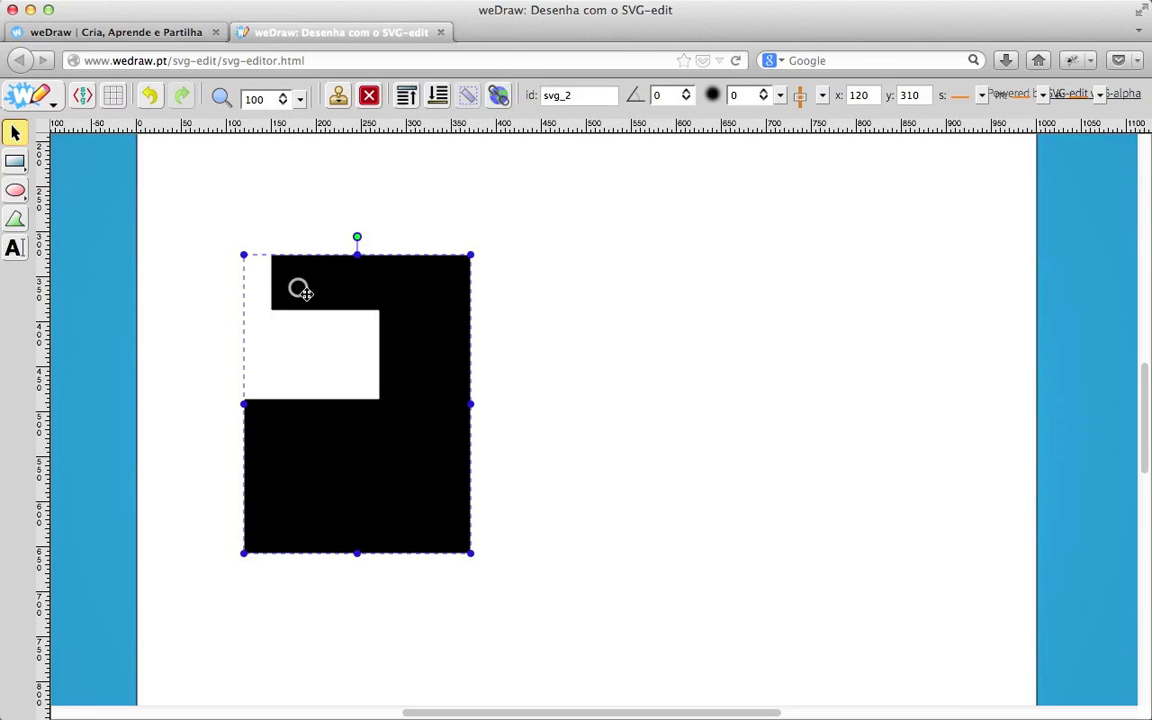
double_click(306, 287)
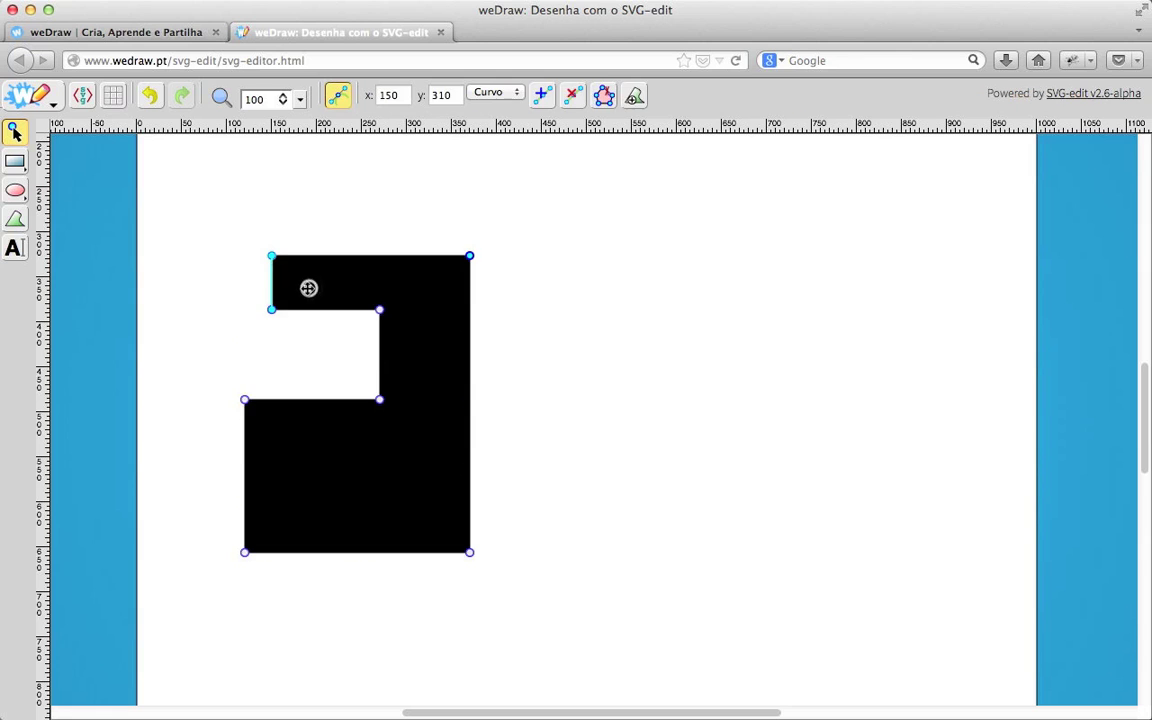
click(277, 330)
click(285, 300)
click(285, 300)
drag(284, 299, 257, 303)
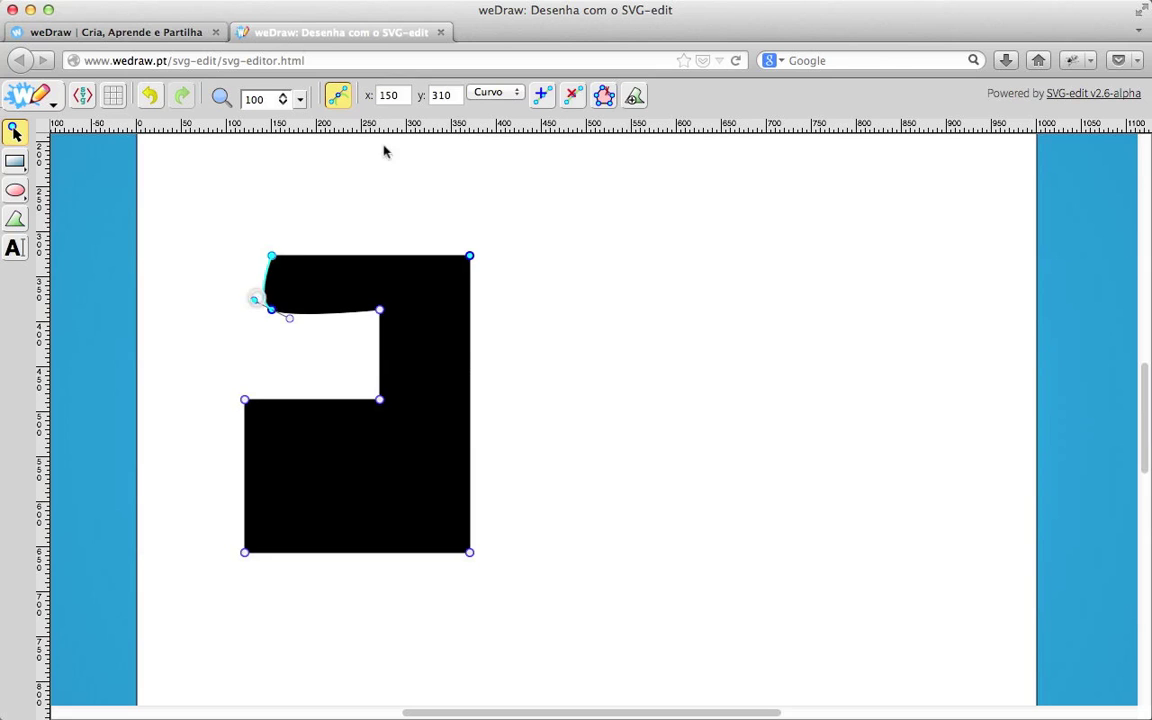
Change the segment between the nodes at (150, 370) and (270, 370) to the straight type, Recto.
click(494, 94)
click(495, 95)
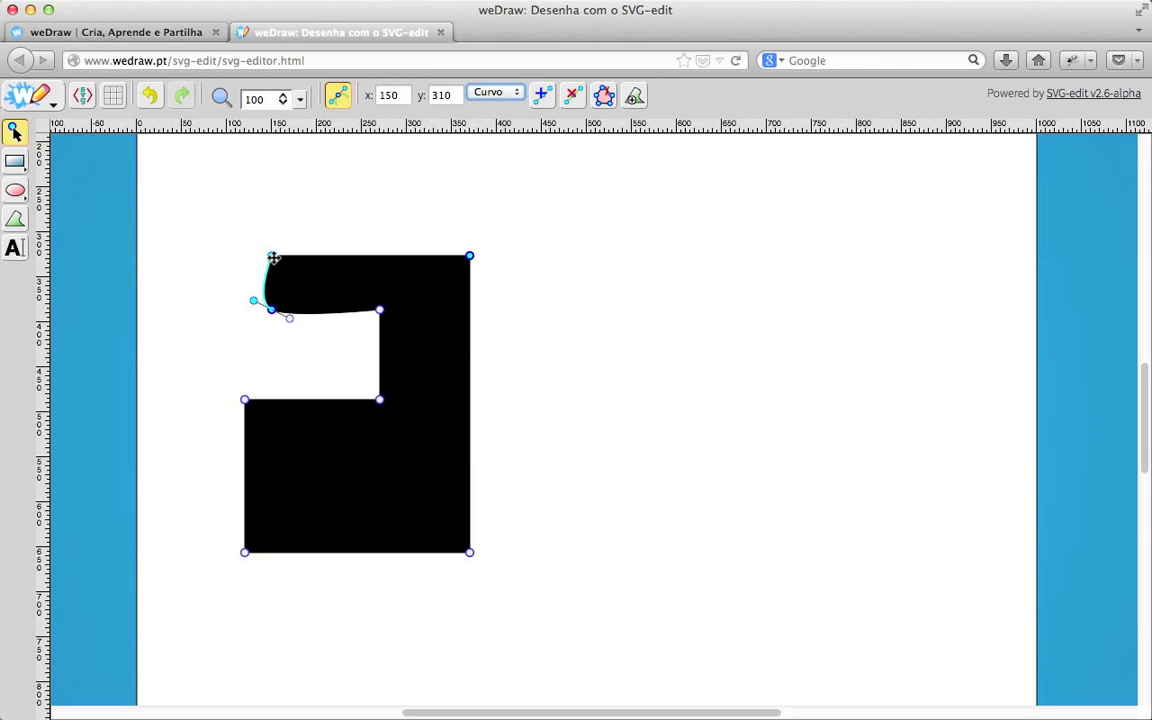
click(273, 308)
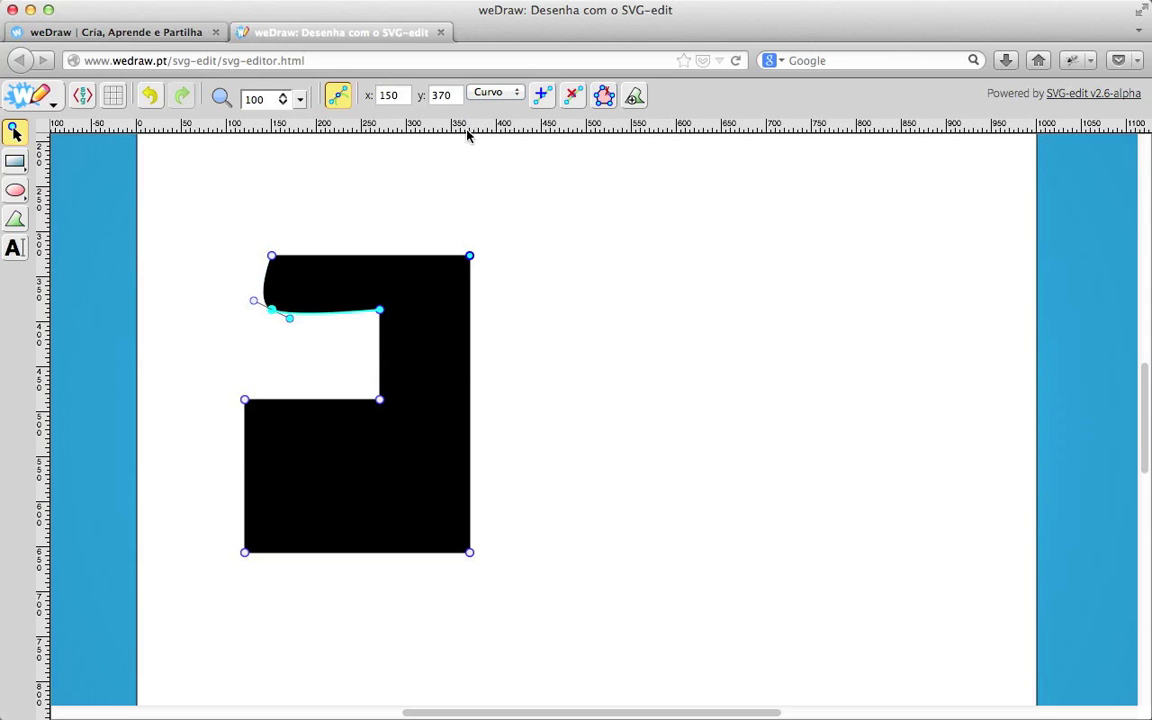
click(503, 95)
click(492, 107)
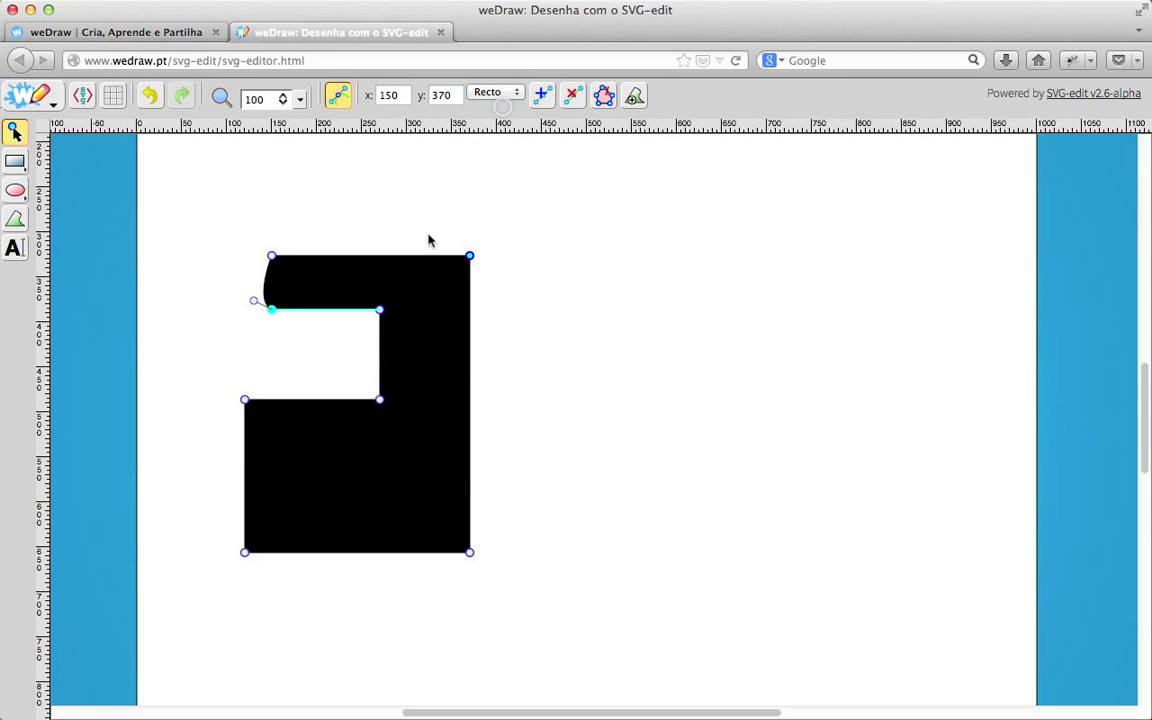
Change the short upper-left edge between the nodes at (150, 310) and (150, 370) to the straight type, Recto.
click(255, 302)
click(503, 92)
click(490, 106)
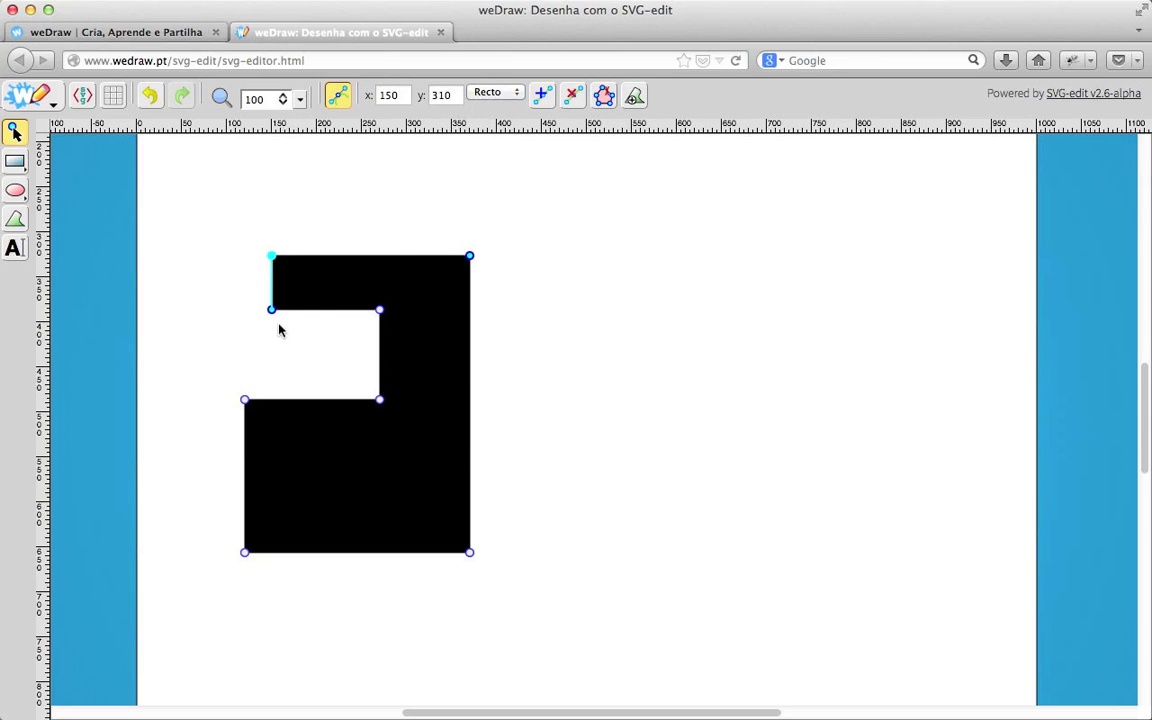
Select all of the notched shape's nodes, move them together about 10 units right and 10 up, and leave node editing.
drag(180, 207, 530, 595)
mouse_move(270, 308)
mouse_down()
mouse_move(311, 314)
mouse_move(267, 298)
mouse_move(296, 301)
mouse_move(282, 296)
mouse_up()
click(258, 240)
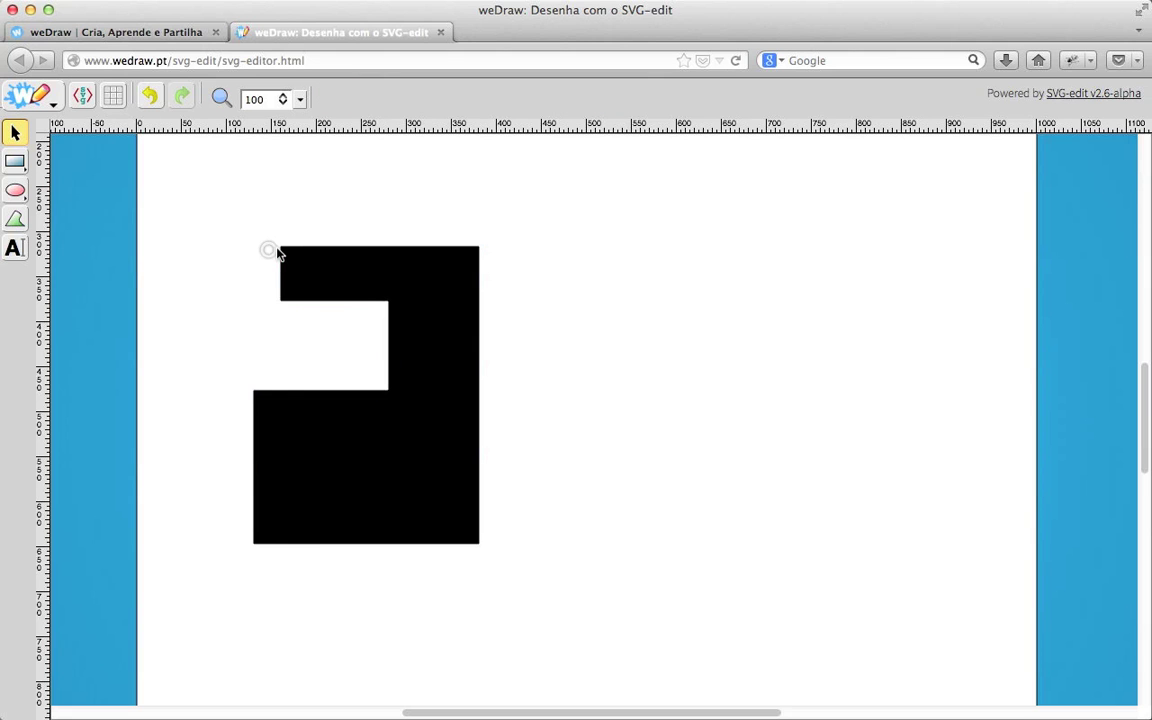
Reopen the notched shape's nodes and move the upper-left corner node to (150, 300).
click(293, 261)
double_click(293, 261)
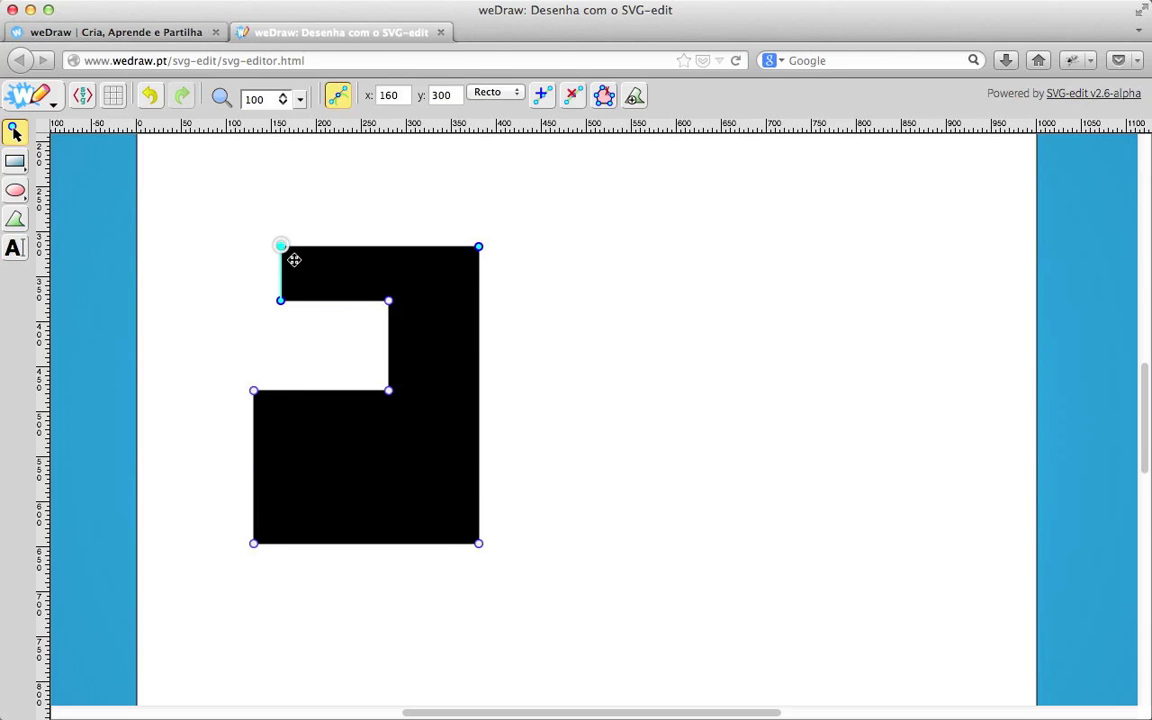
mouse_move(278, 247)
mouse_down()
mouse_move(308, 244)
mouse_move(271, 246)
mouse_up()
Curve the notch's inner vertical edge by pulling a control handle from node (280, 360) to about (270, 420), with segment type Curvo.
click(390, 300)
drag(388, 302, 380, 355)
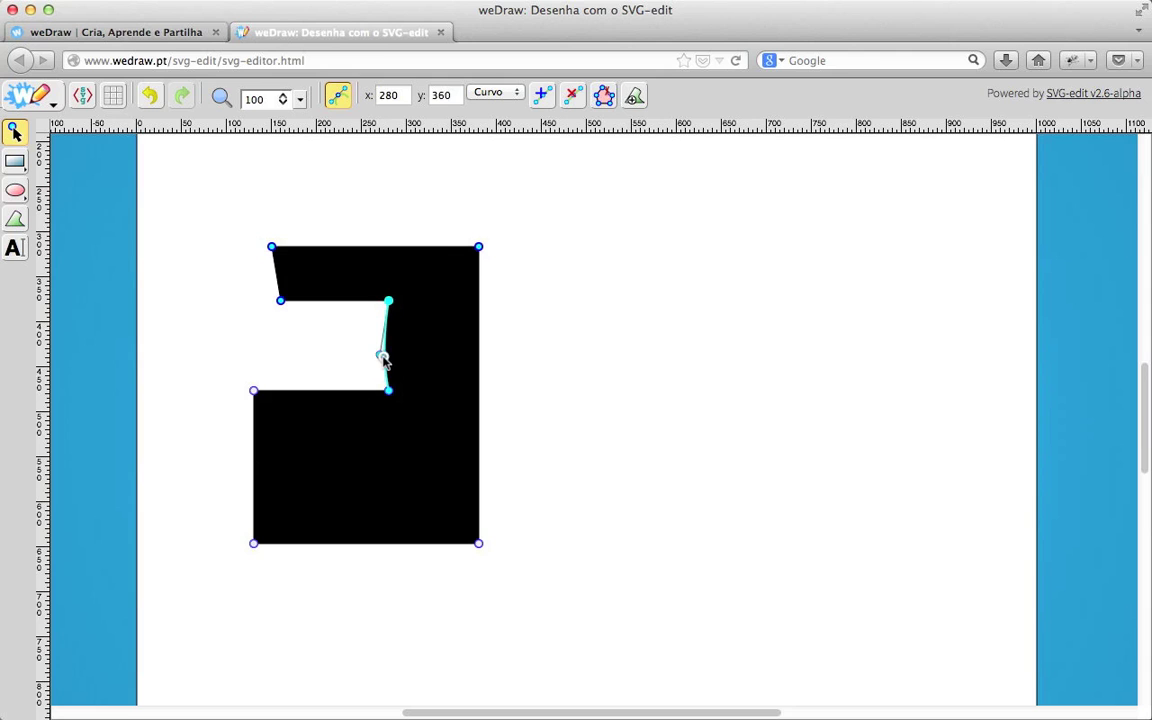
click(490, 93)
click(488, 117)
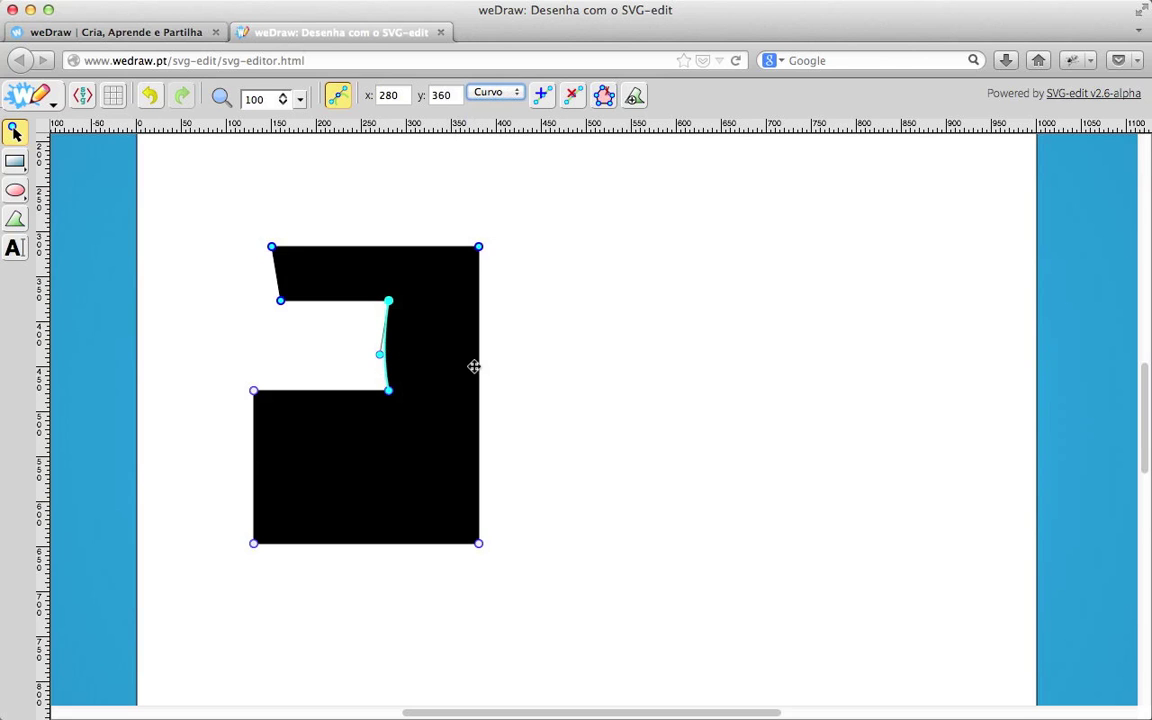
Pull a control handle from the shape's lower-right corner node inward along the bottom edge to about (310, 630).
click(478, 248)
mouse_move(478, 247)
mouse_down()
mouse_move(481, 288)
mouse_move(481, 245)
mouse_up()
click(478, 543)
drag(478, 543, 415, 544)
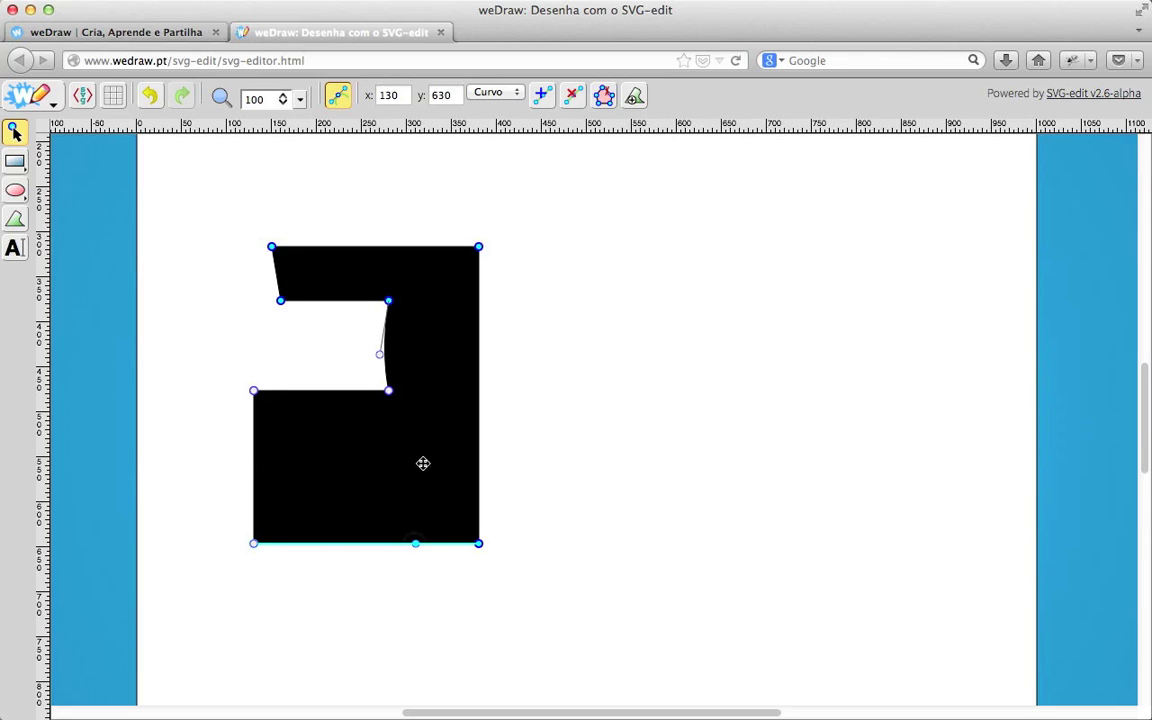
Add a node near the middle of the shape's bottom edge and select it.
click(543, 96)
mouse_move(342, 545)
mouse_down()
mouse_move(342, 569)
mouse_move(345, 543)
mouse_up()
click(350, 576)
click(352, 535)
click(355, 540)
click(345, 551)
drag(345, 551, 343, 543)
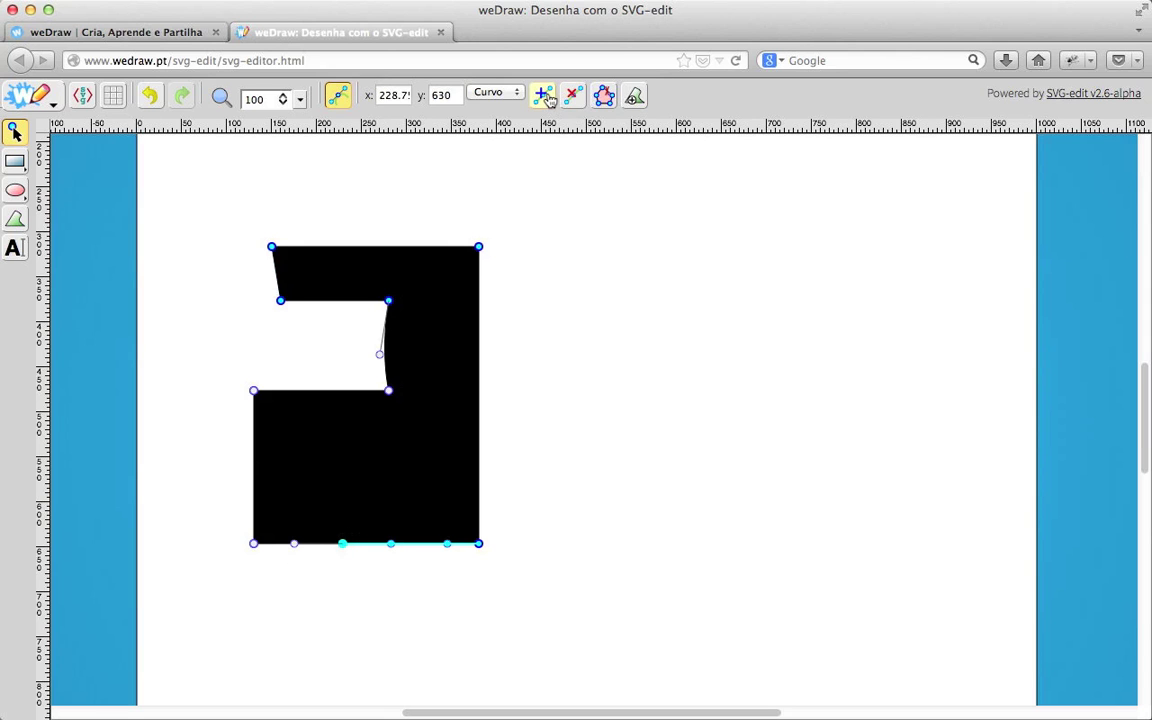
Delete the added bottom-edge node and pull the notch's control handle back in line to straighten its inner edge.
click(575, 97)
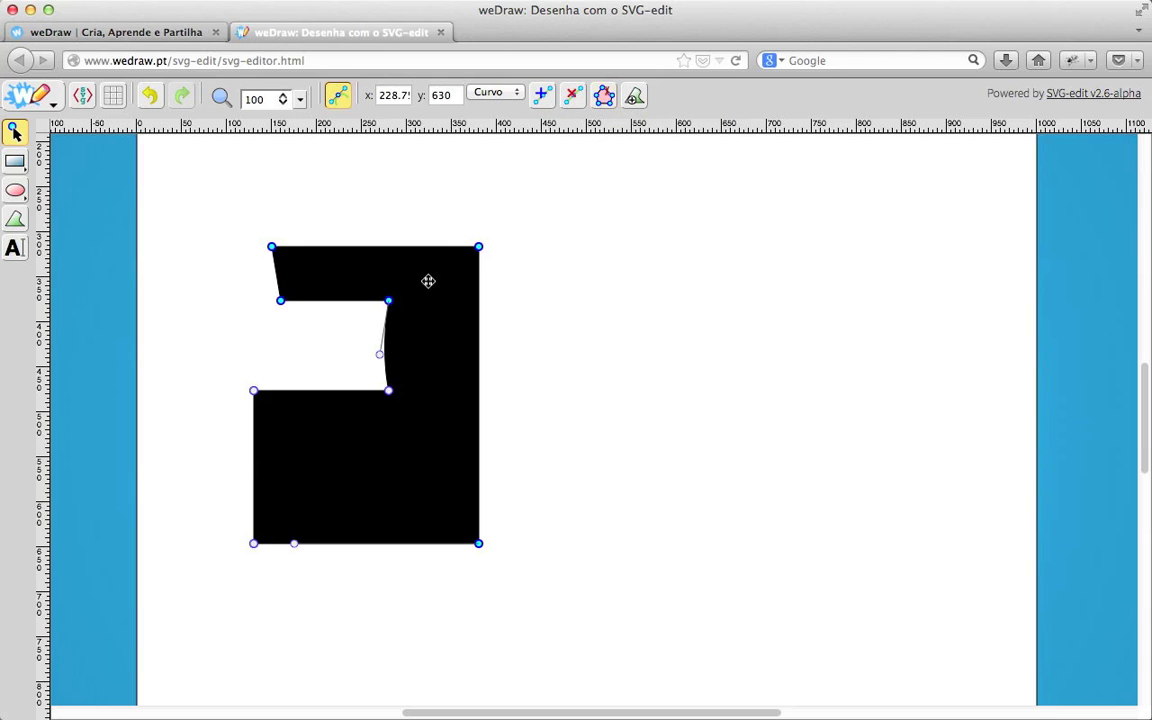
drag(380, 353, 388, 354)
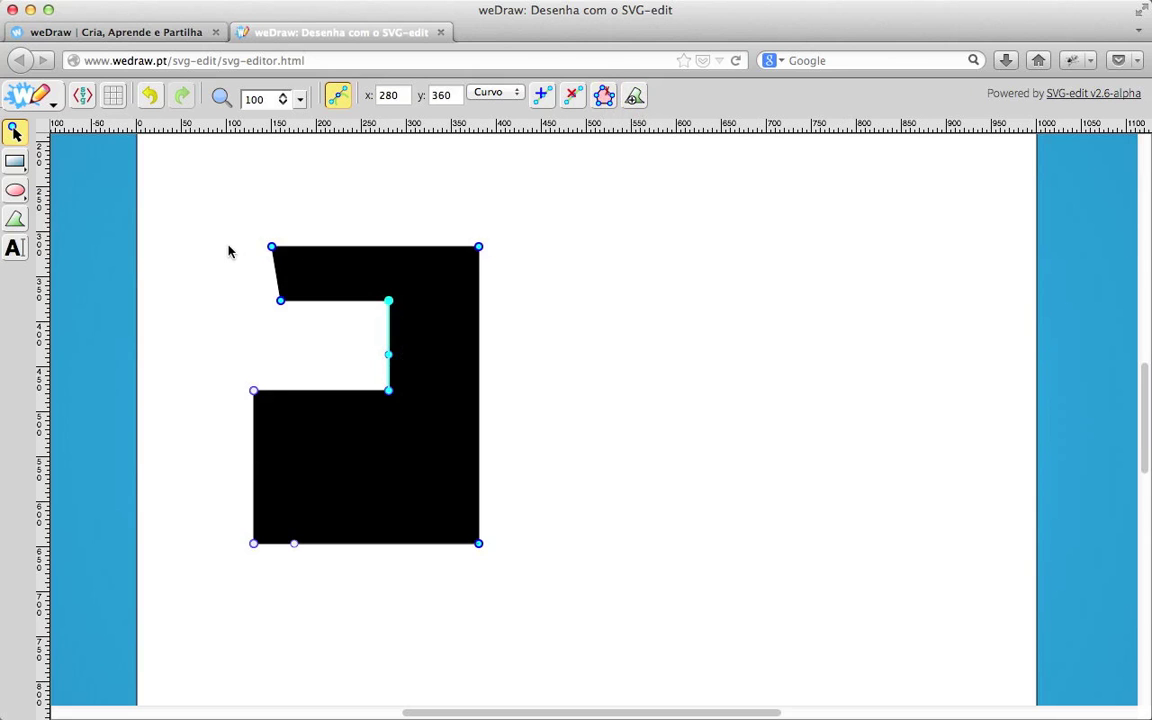
Exit node editing and delete the whole notched shape.
click(204, 220)
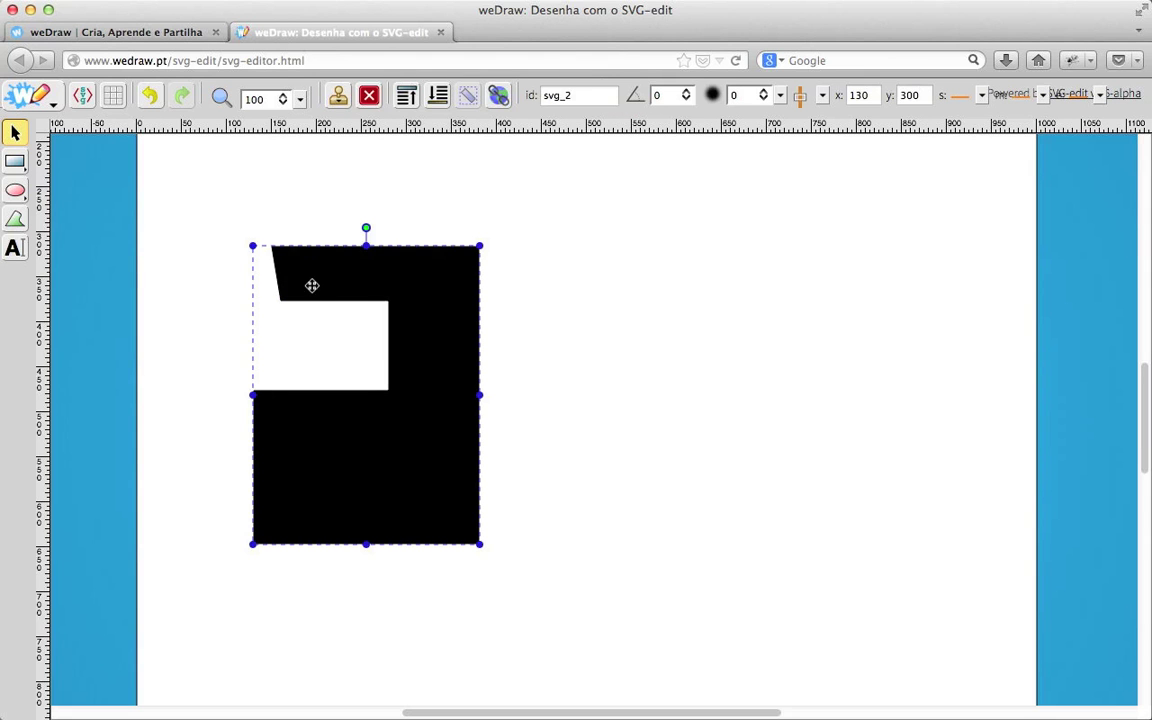
key(BackSpace)
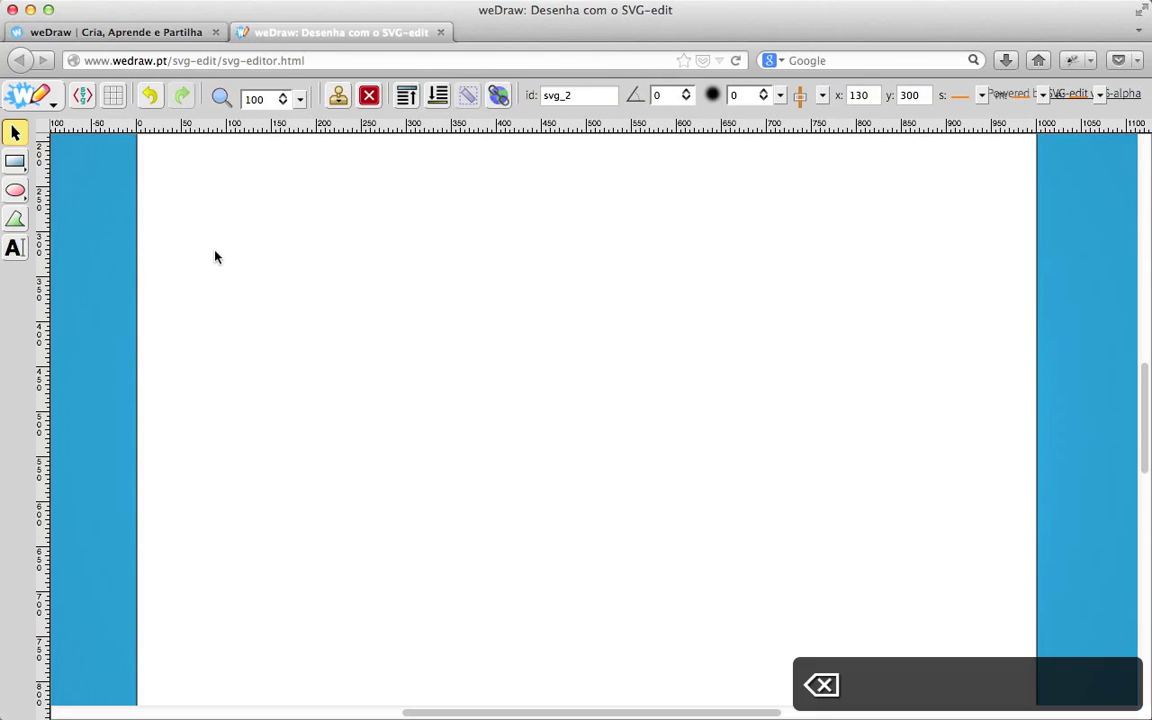
Start a letter "a" path with a curve from about (460, 230) to (600, 320), then straight segments to (600, 740) and (530, 740).
click(15, 219)
drag(550, 183, 622, 183)
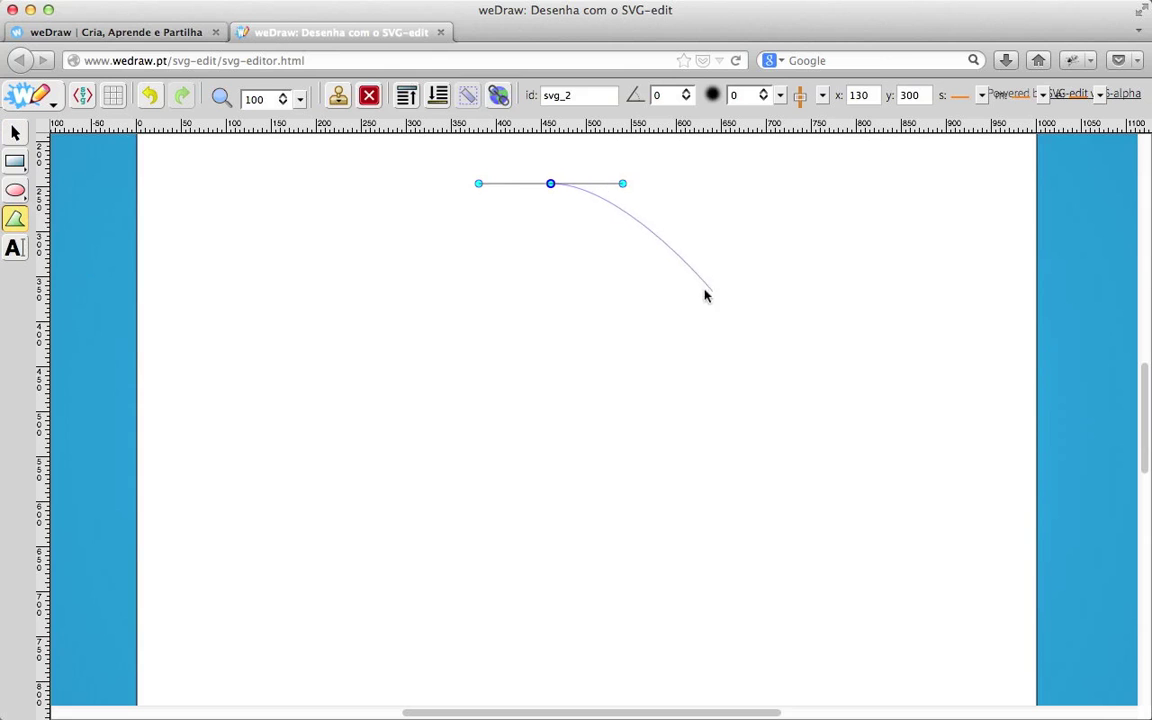
drag(676, 264, 676, 309)
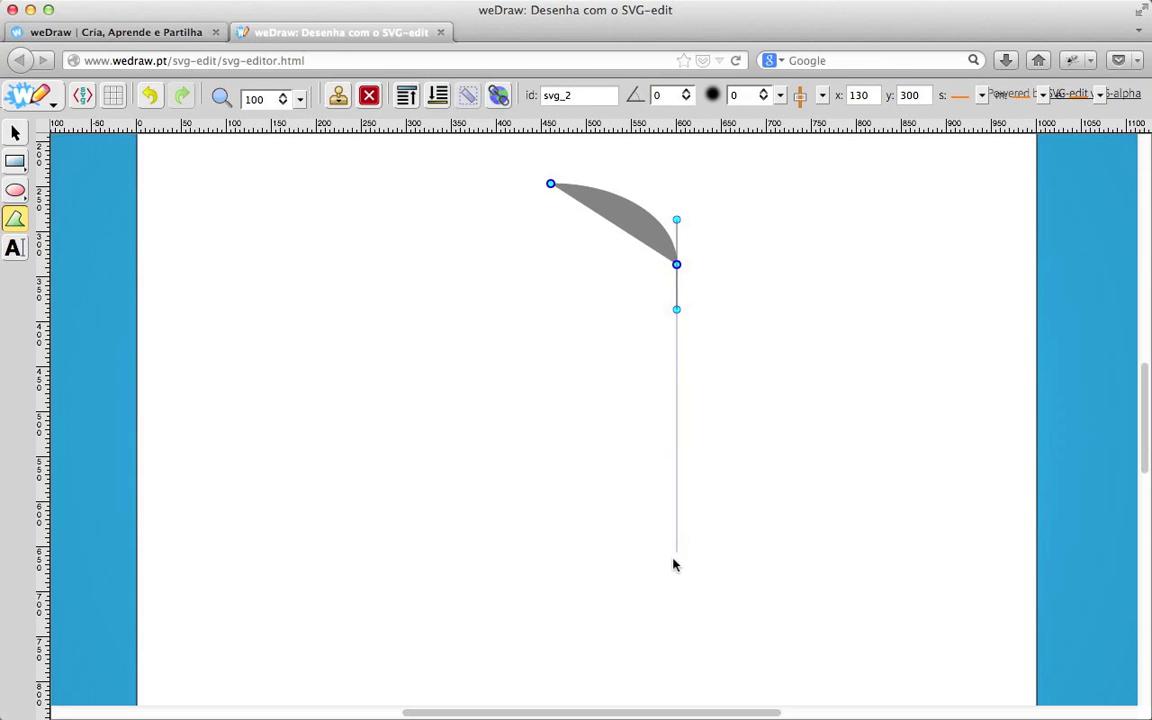
drag(675, 642, 655, 662)
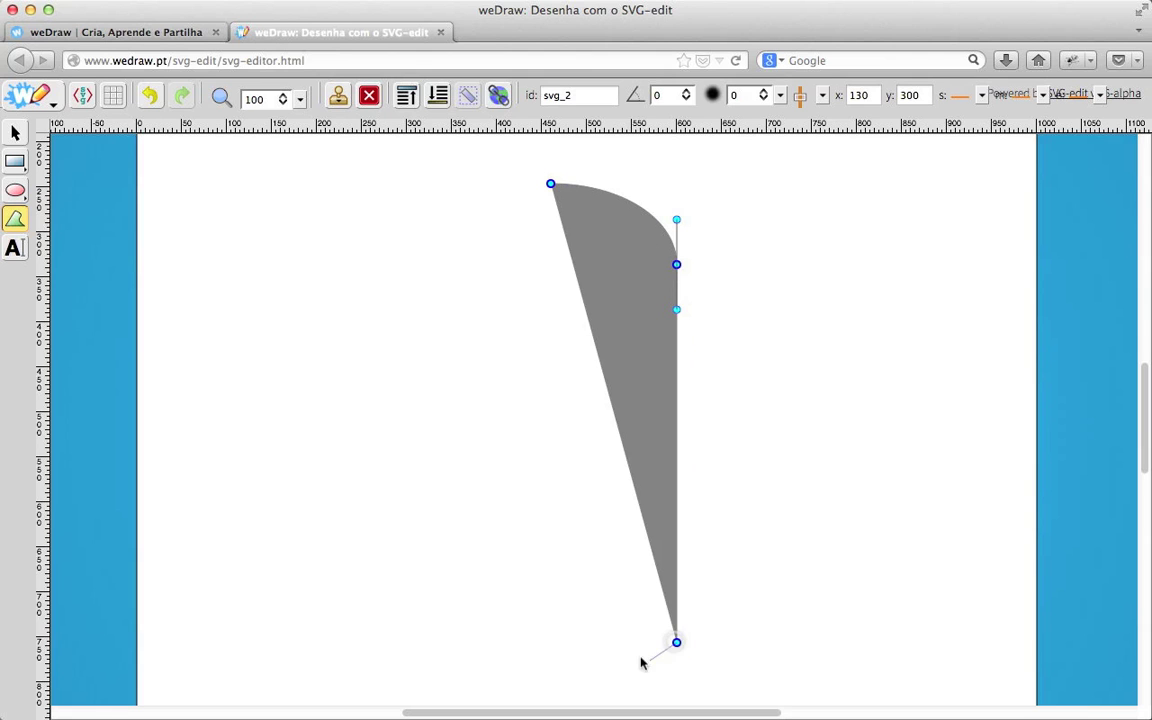
click(613, 642)
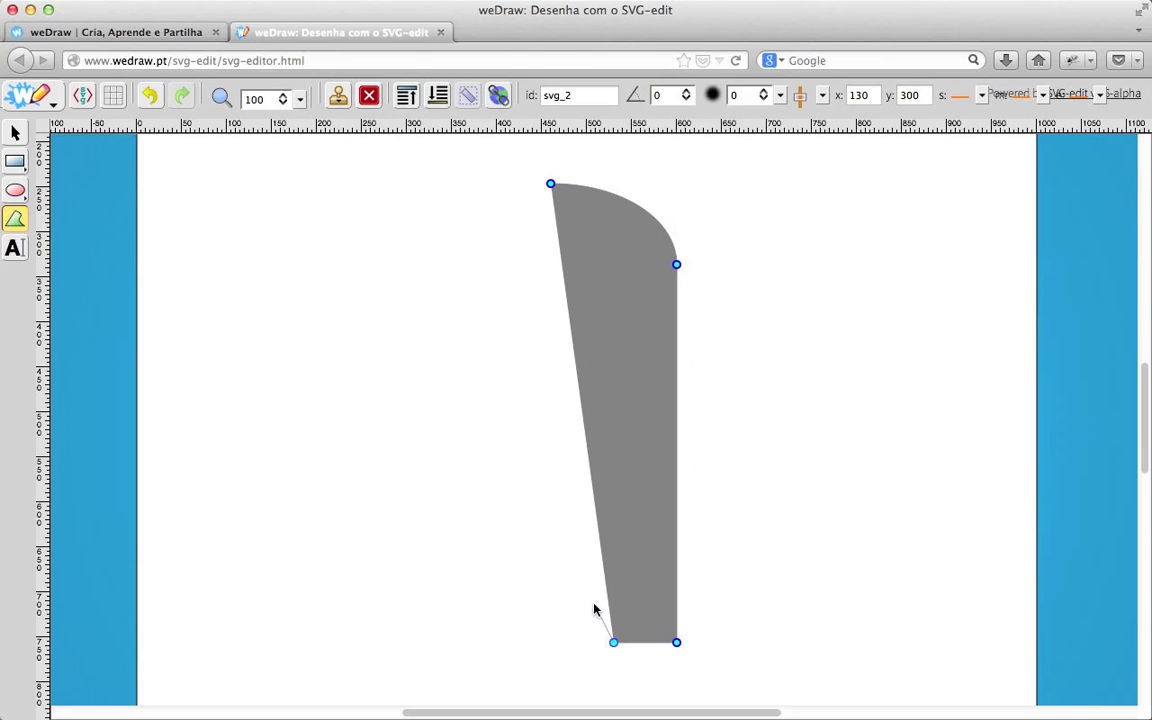
Continue the path around the rounded bowl with nodes at about (510, 700), (370, 750), (210, 610) and (500, 470).
drag(595, 605, 562, 637)
drag(469, 652, 395, 655)
drag(325, 525, 325, 444)
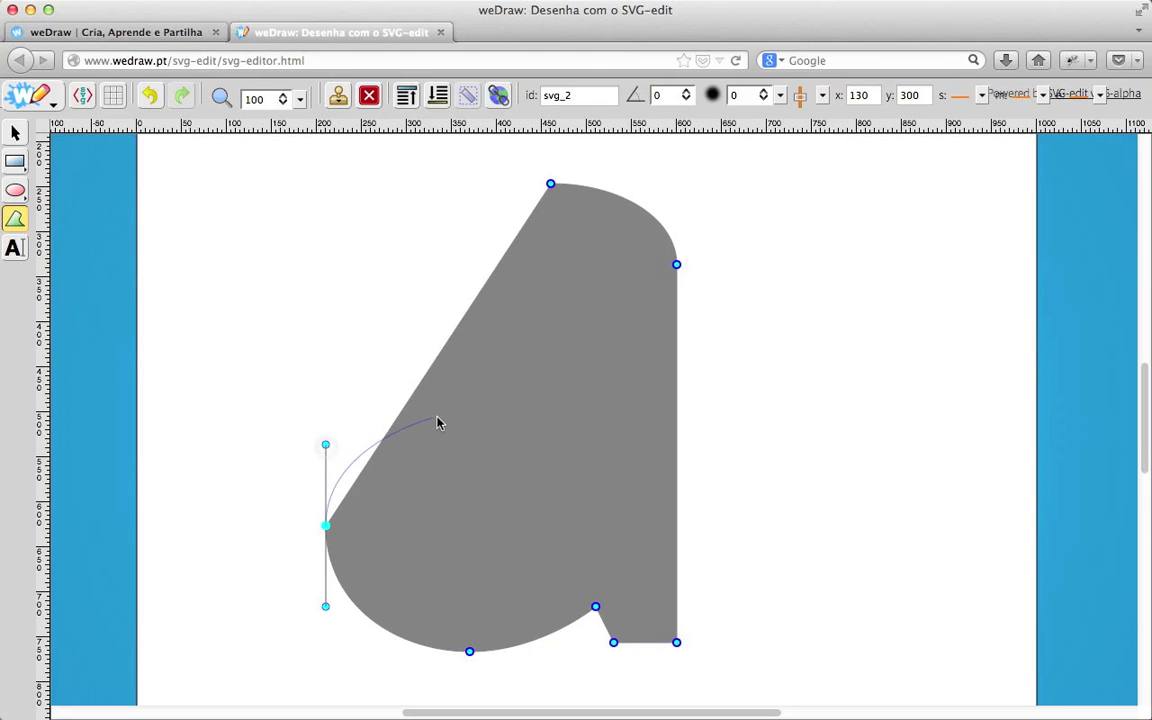
click(586, 399)
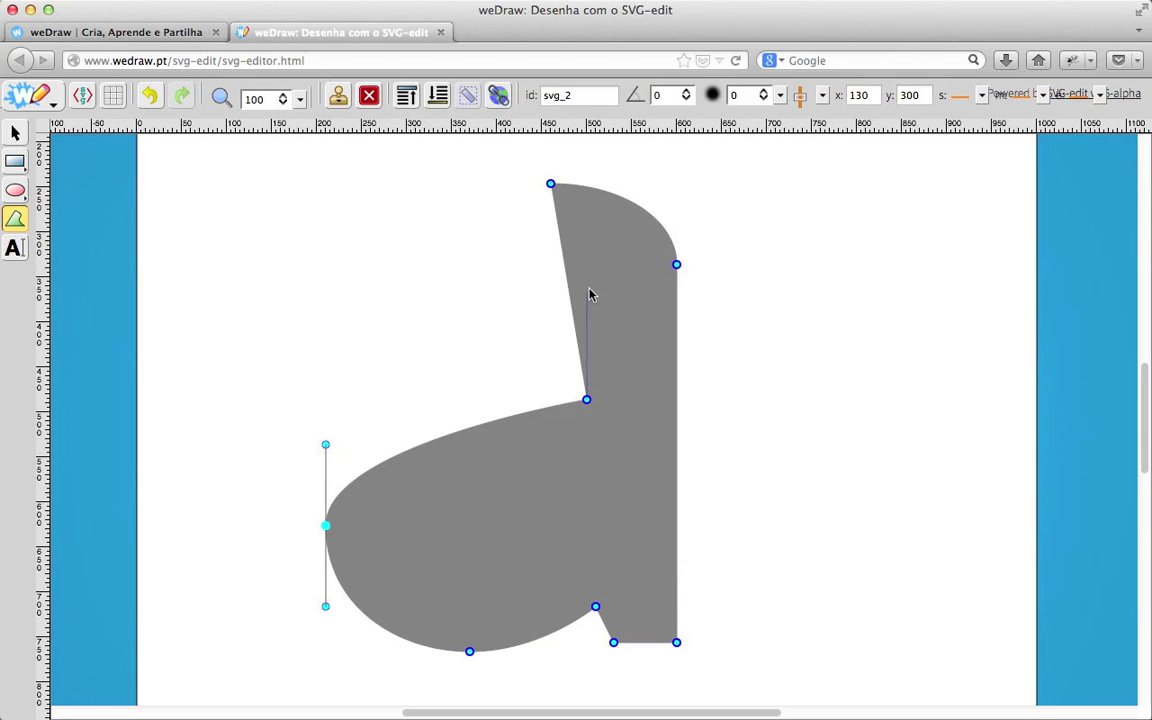
Draw the inner stem and arch through about (500, 350), (420, 280), (220, 340) and (180, 280), and close the path at its first node.
click(586, 291)
drag(514, 228, 469, 228)
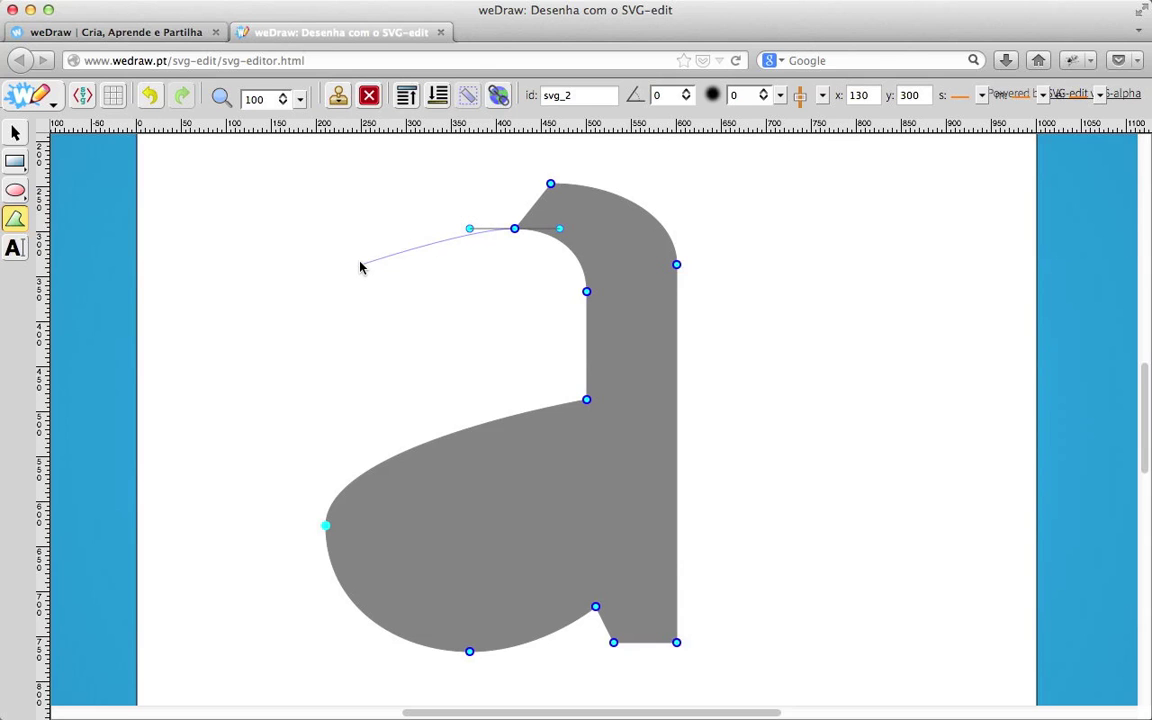
click(334, 282)
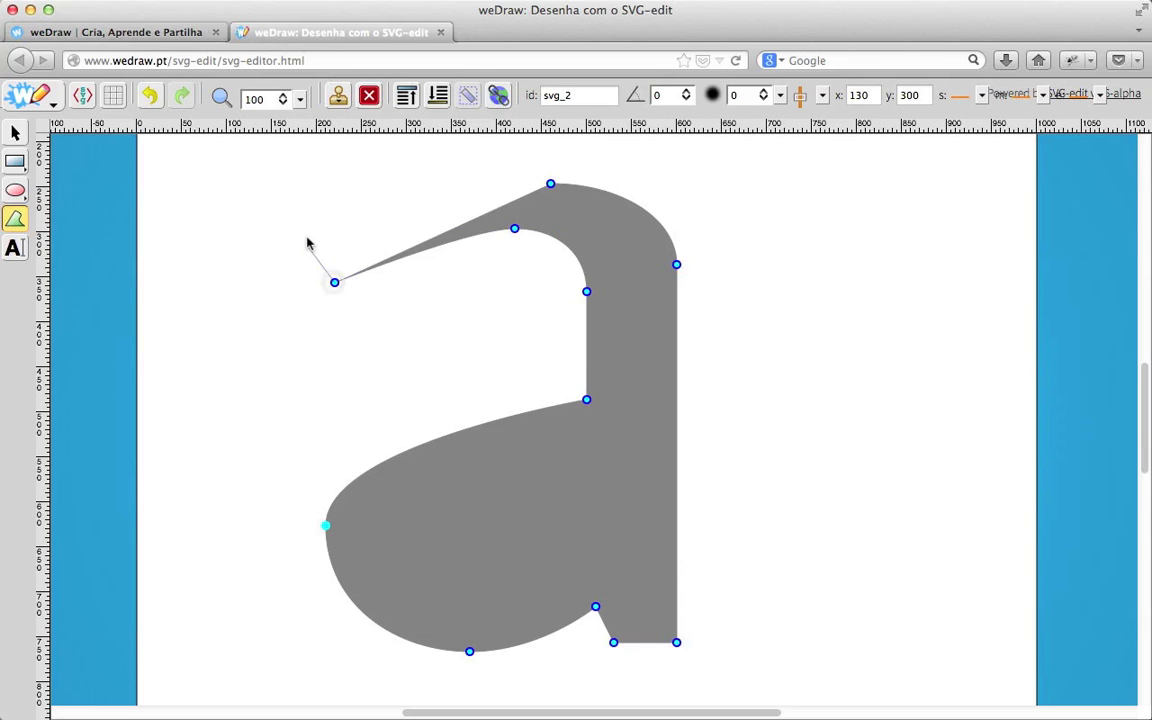
click(298, 227)
click(549, 183)
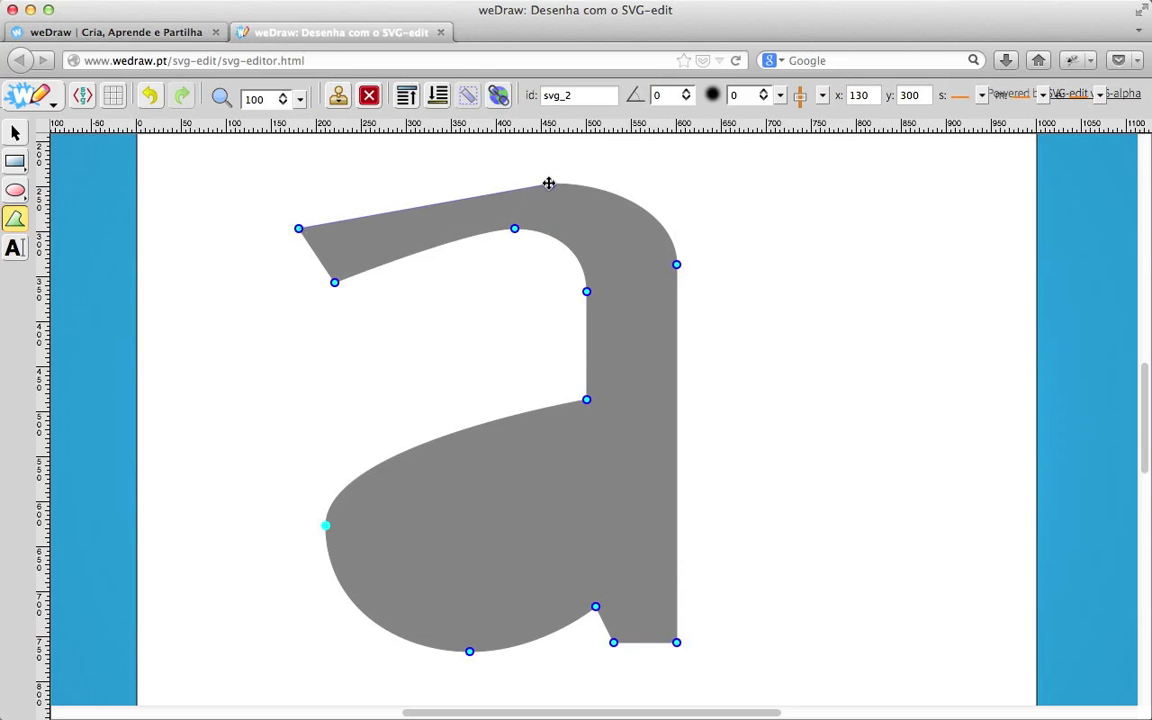
click(551, 183)
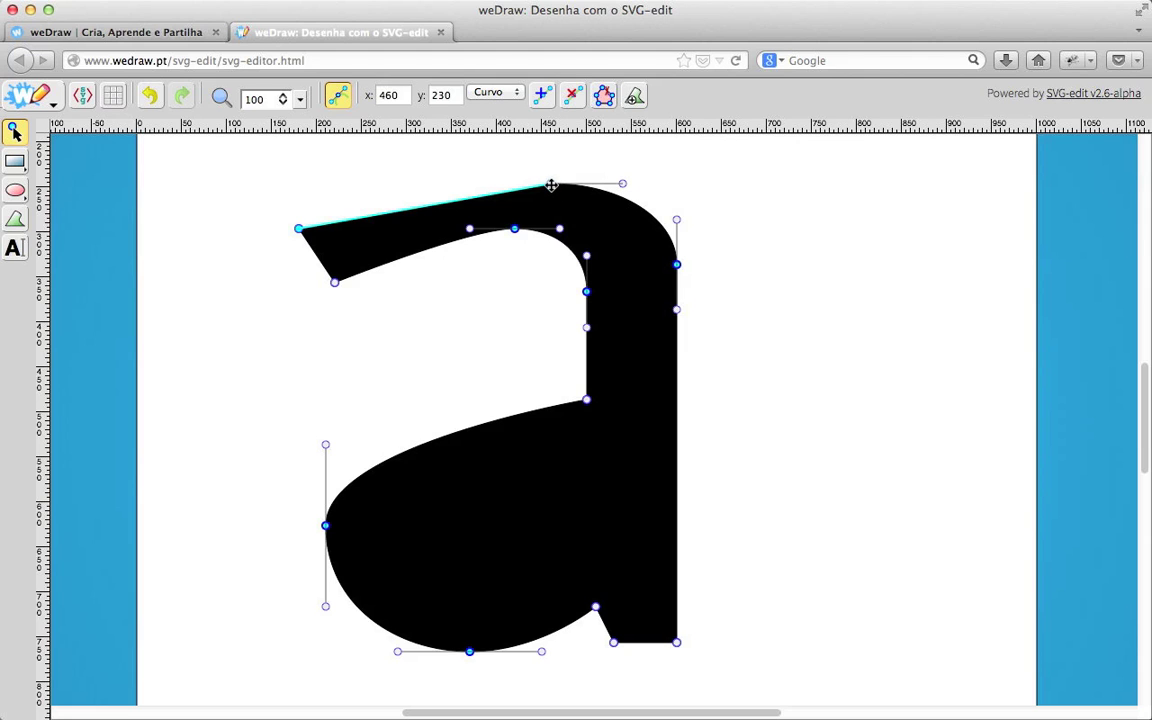
Curve the arch's outer edge with a horizontal handle, moving its top node to (440, 230) and the inner arch node to (420, 300).
drag(551, 183, 453, 181)
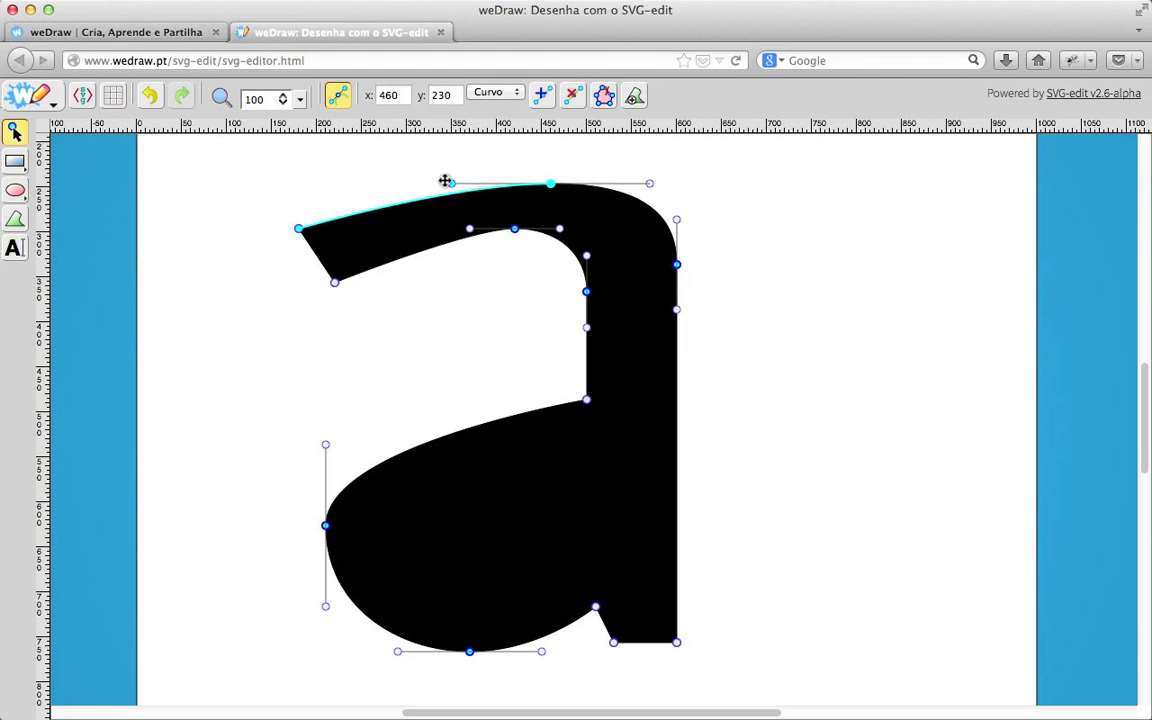
drag(551, 183, 532, 183)
click(514, 230)
drag(514, 231, 513, 246)
Pull control handles from the arch's two end nodes and move the nodes to about (230, 360) and (190, 290).
click(335, 283)
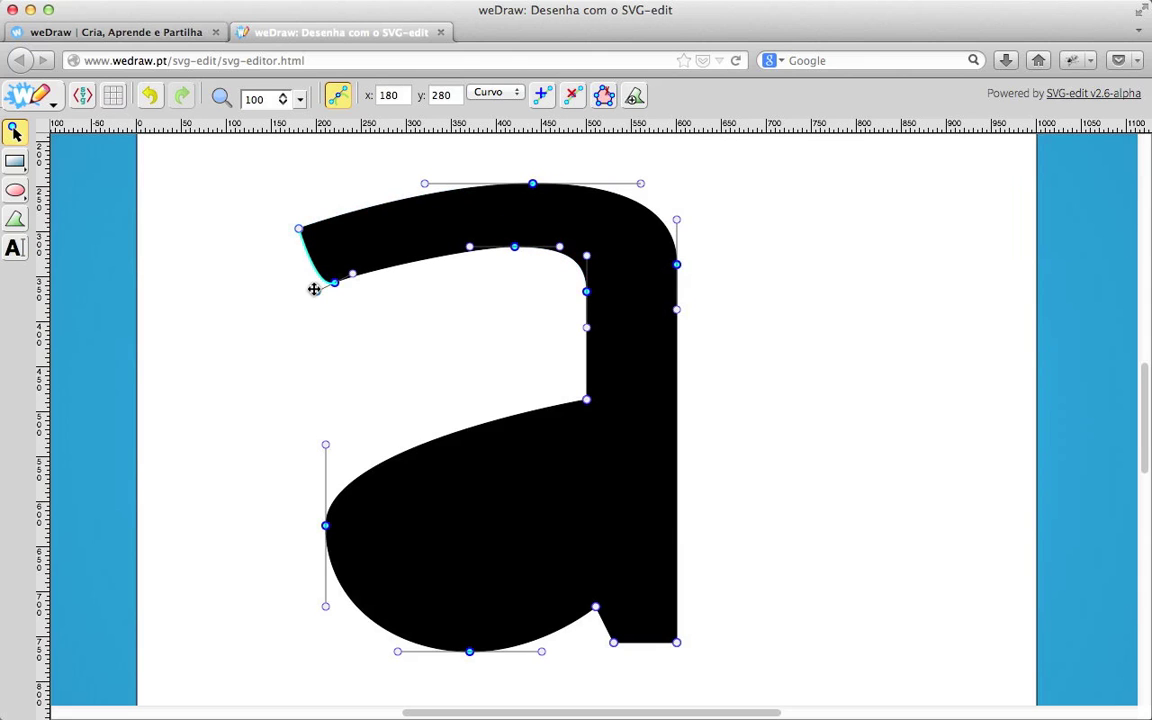
drag(335, 285, 345, 299)
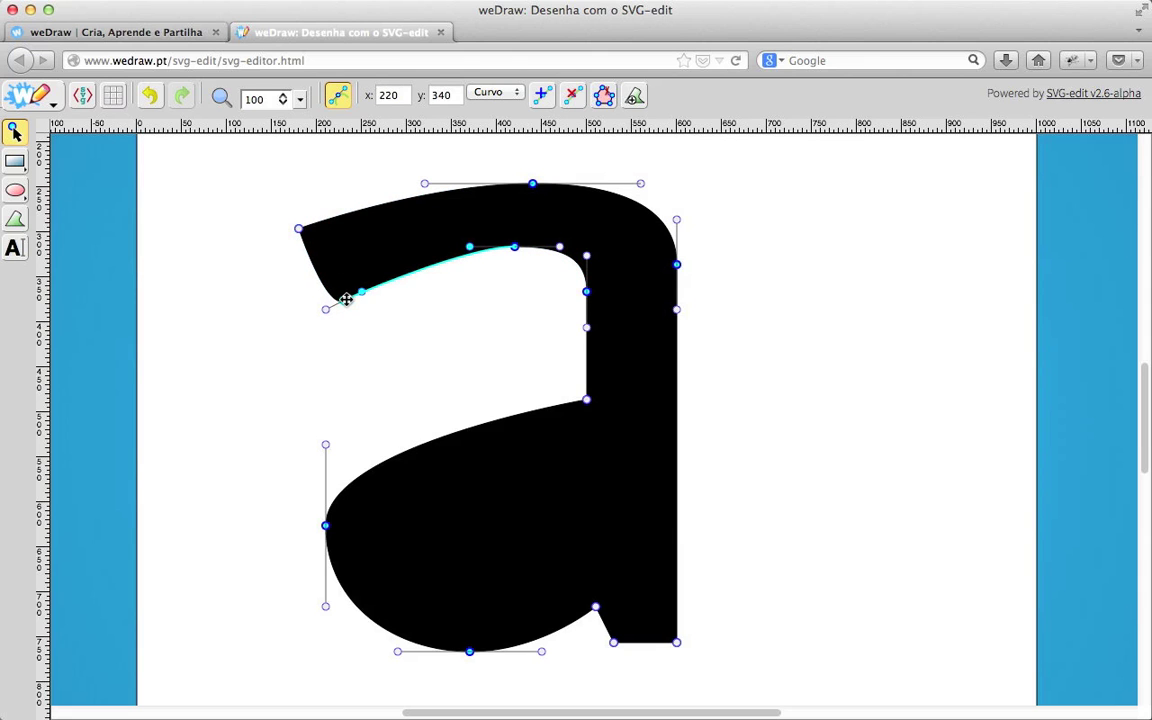
drag(298, 228, 325, 211)
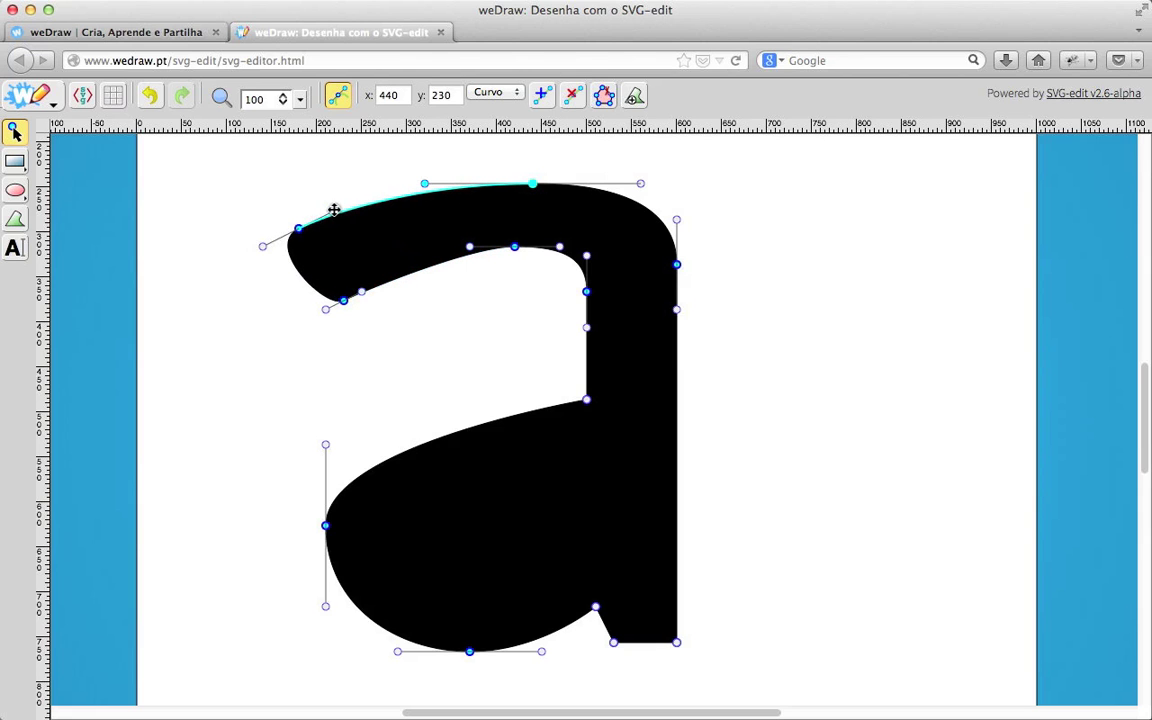
drag(298, 229, 310, 234)
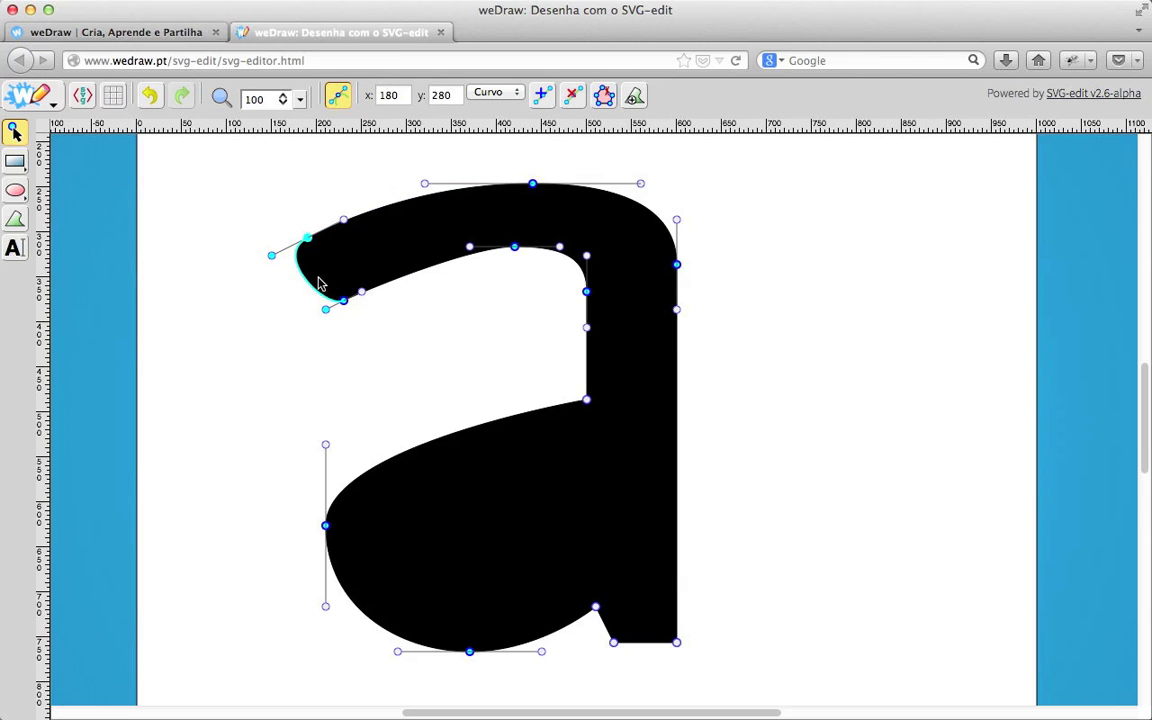
Change the arch's end segment between the nodes at (190, 290) and (230, 360) to the straight type, Recto.
click(273, 255)
click(502, 94)
click(489, 108)
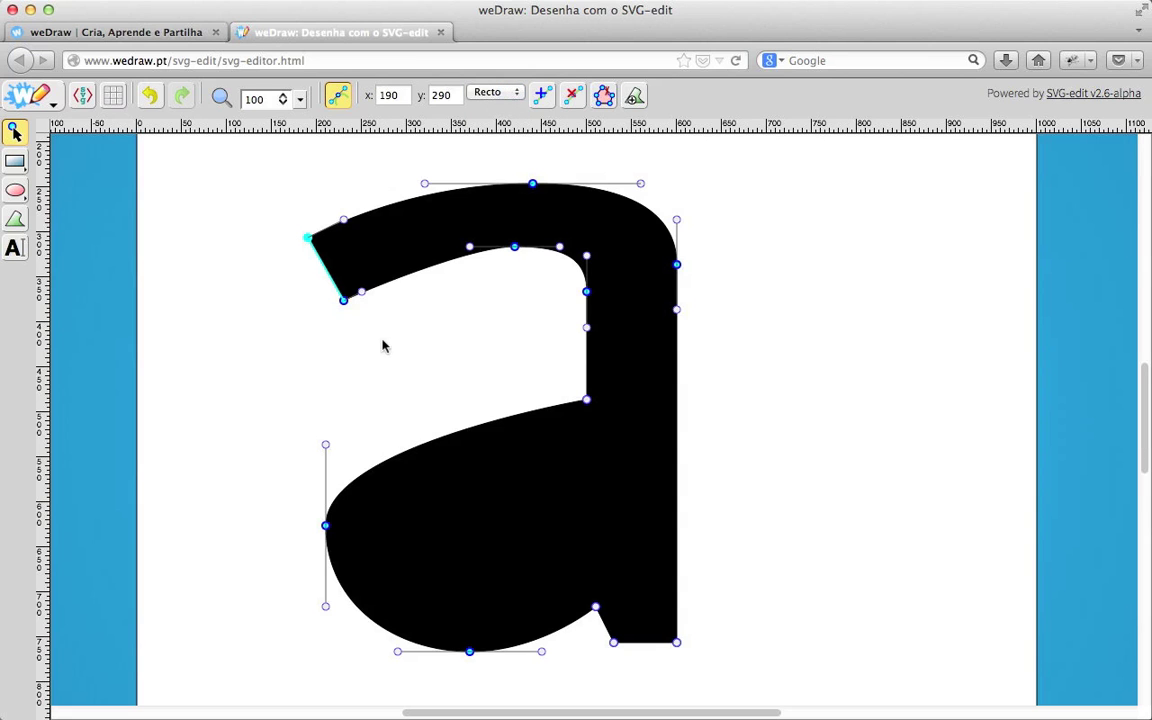
Shorten the arch by moving its end nodes to about (220, 290) and (260, 350), and smooth the underside with its control handle.
click(368, 291)
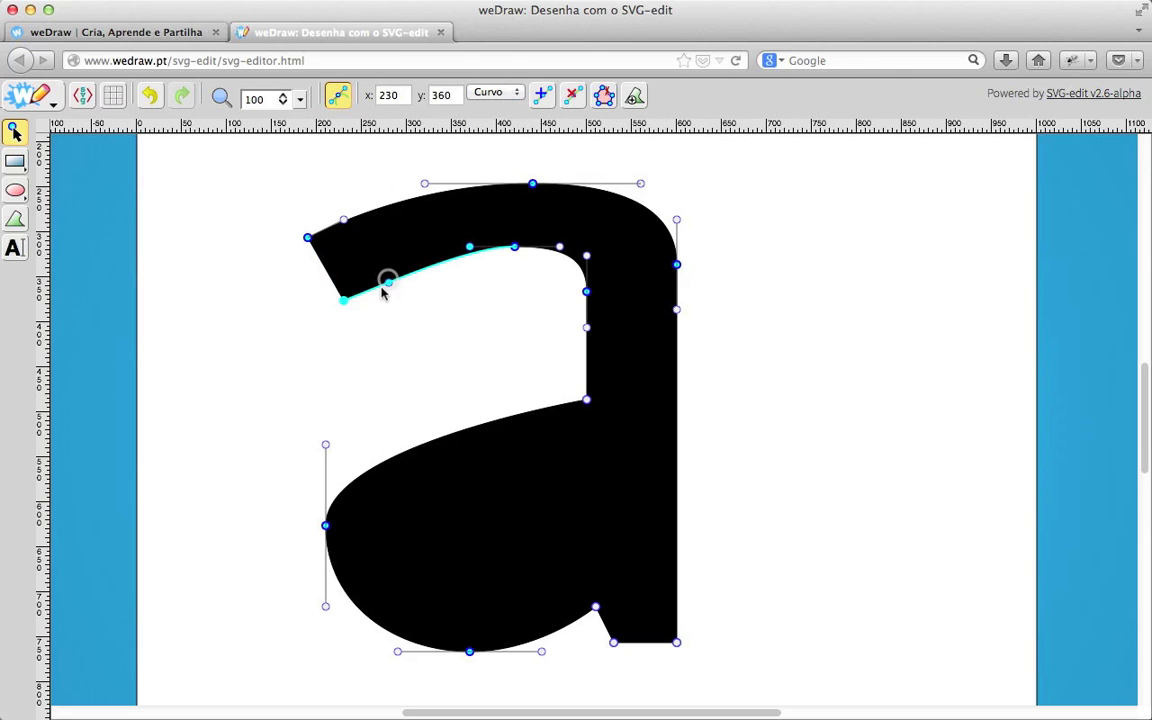
drag(294, 237, 372, 295)
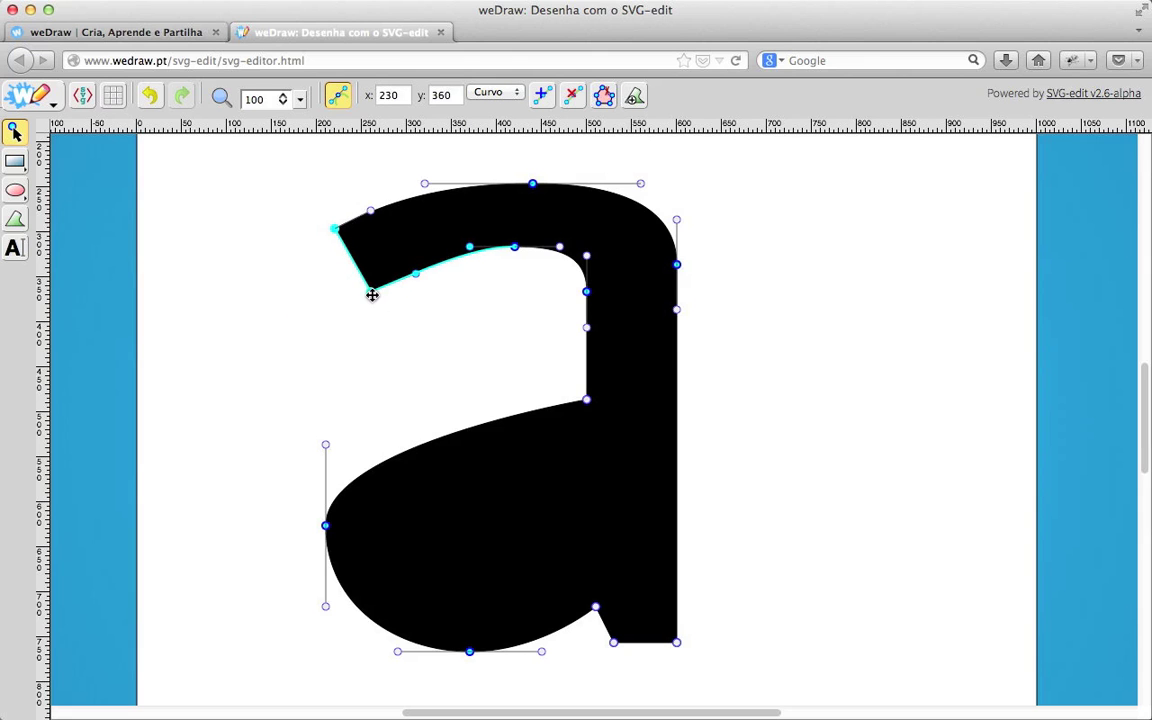
click(414, 269)
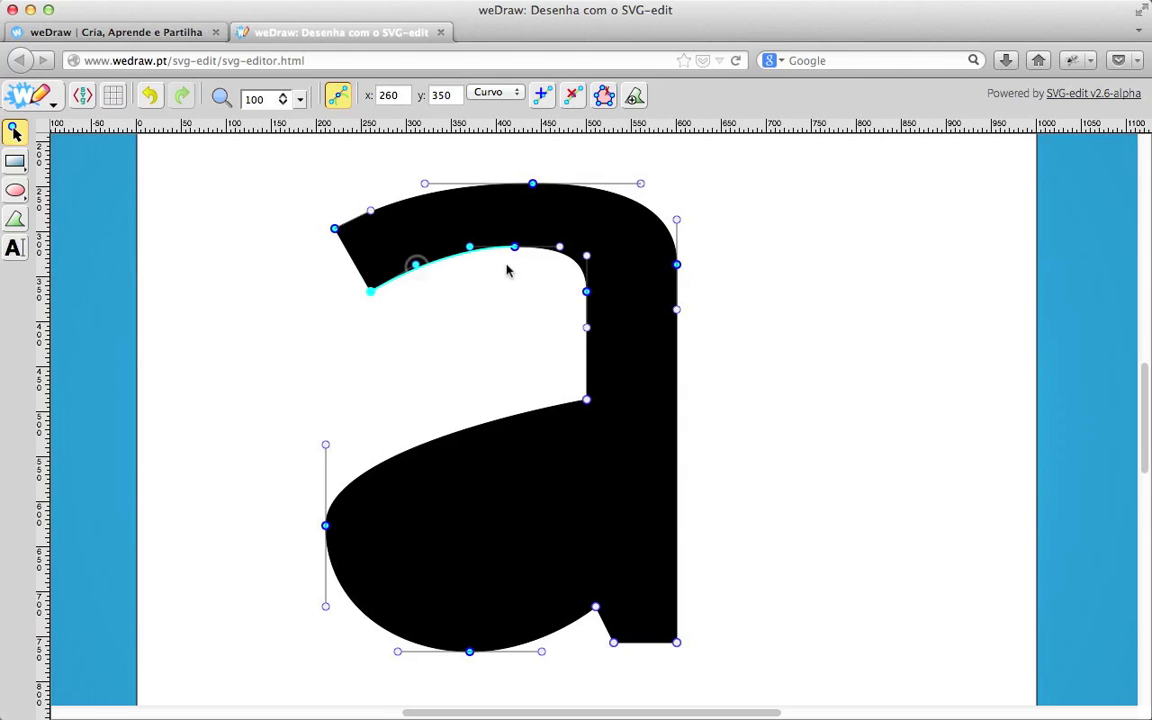
click(334, 231)
drag(337, 228, 338, 235)
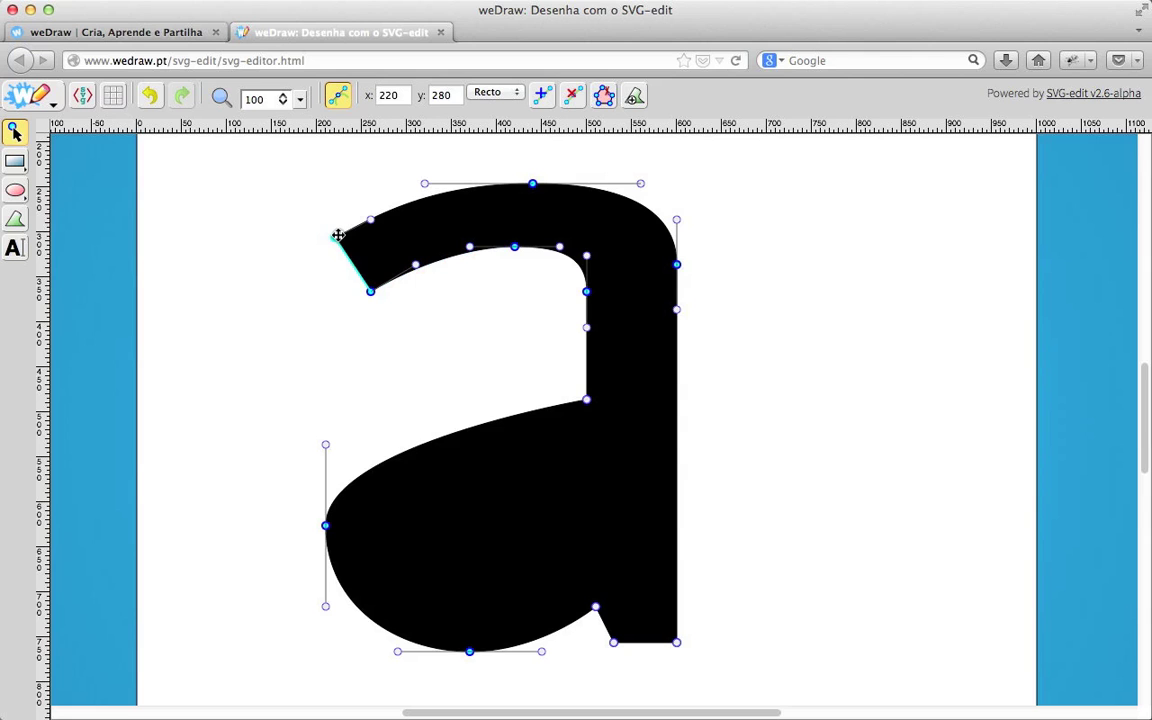
Reshape the bowl's upper curve by lengthening its left handle, unlinking the control points, and moving the stem junction node to (500, 450).
drag(326, 446, 326, 428)
click(588, 398)
drag(589, 390, 588, 381)
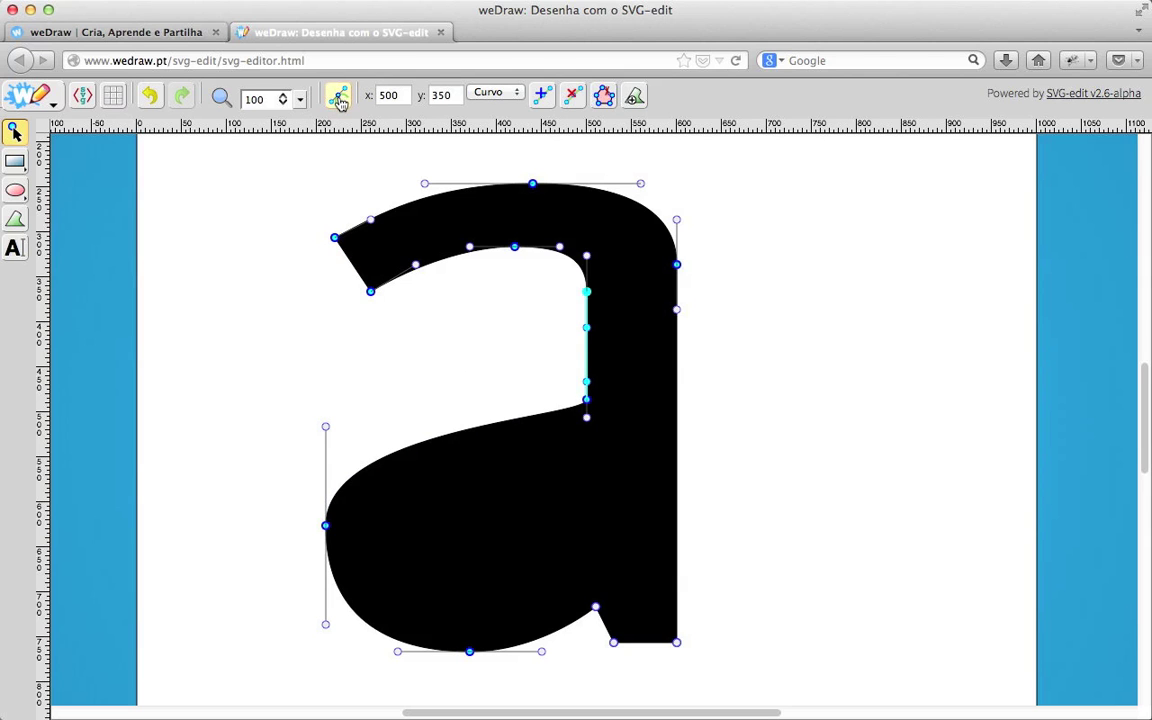
click(545, 405)
drag(588, 406, 586, 382)
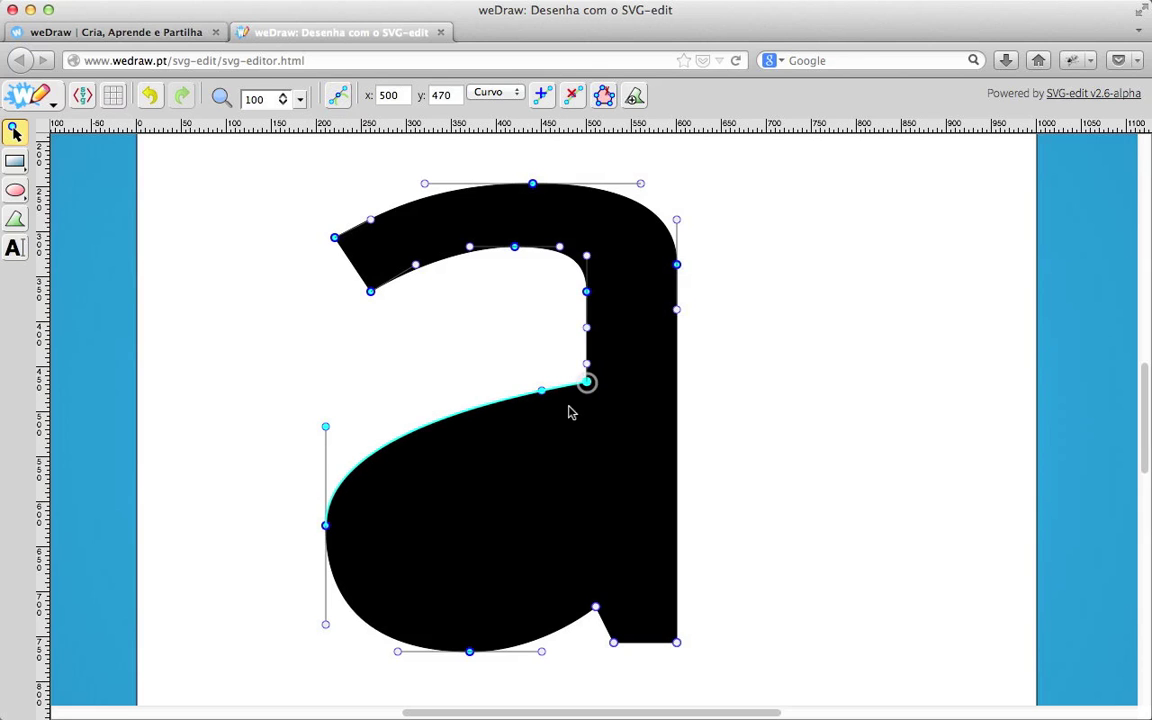
Pull control handles horizontally out of the stem foot's node at (530, 740) to curve the foot's short slanted edge.
click(612, 642)
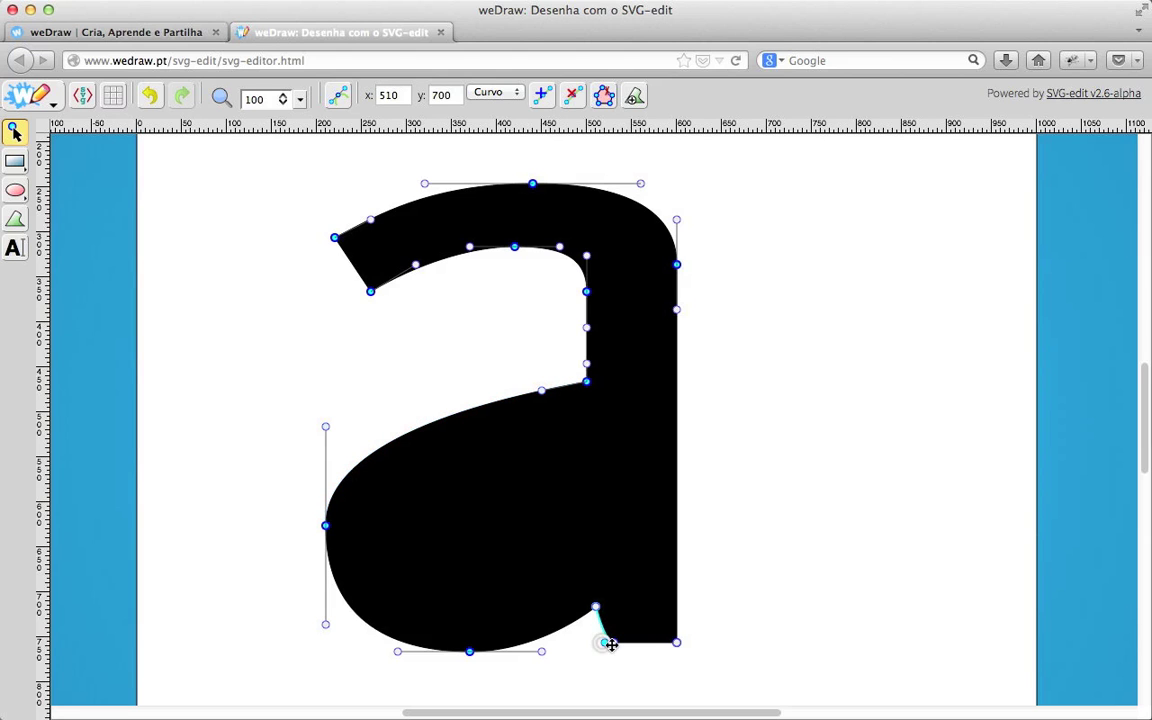
drag(599, 645, 630, 643)
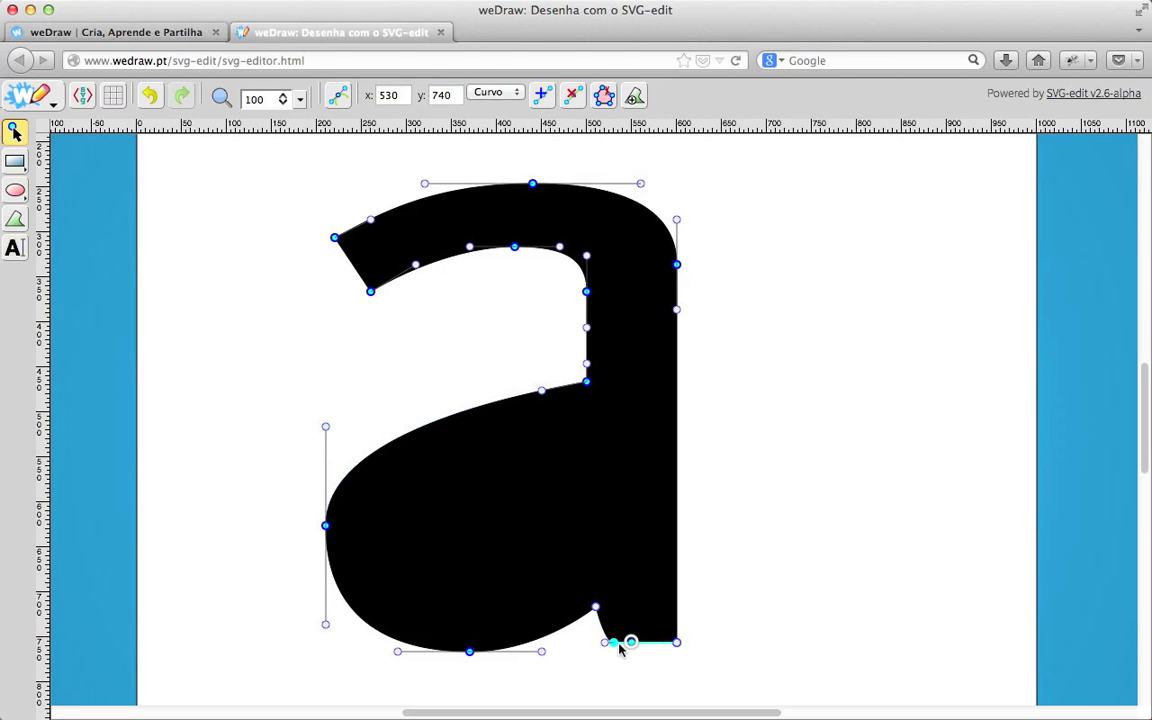
Move the stem foot's node to about (520, 740) and change the segments on both sides of it to the straight type, Recto.
click(604, 642)
click(494, 92)
click(486, 108)
click(597, 642)
click(494, 92)
click(486, 108)
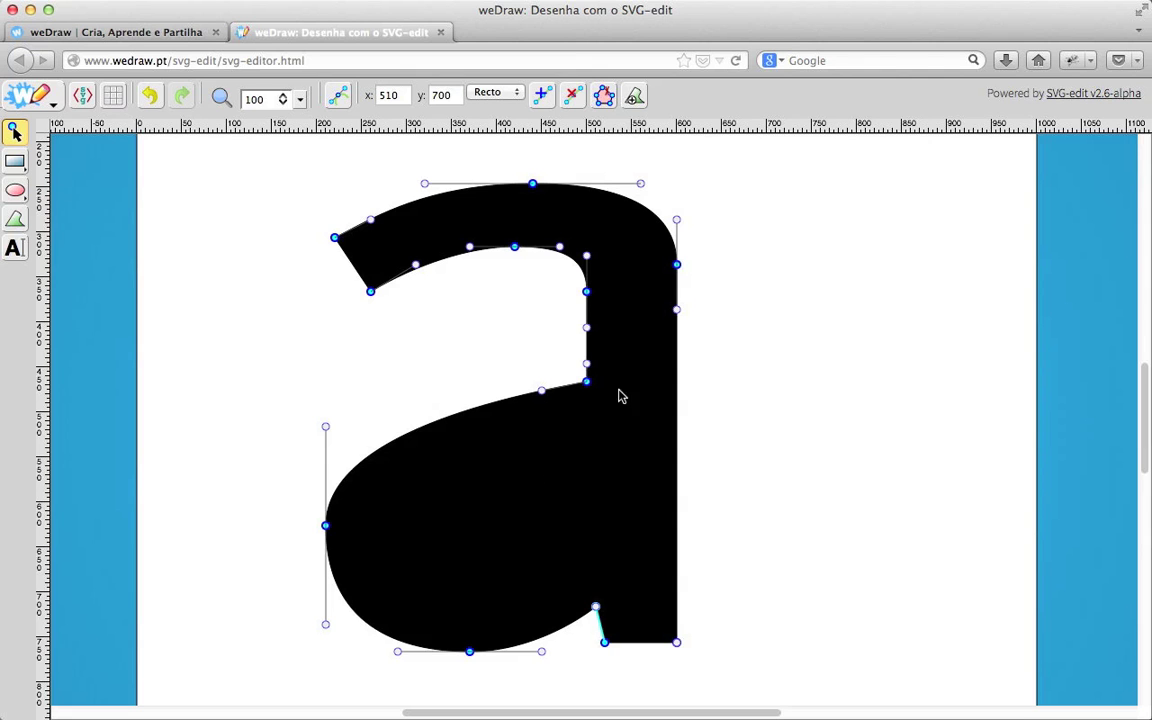
click(298, 292)
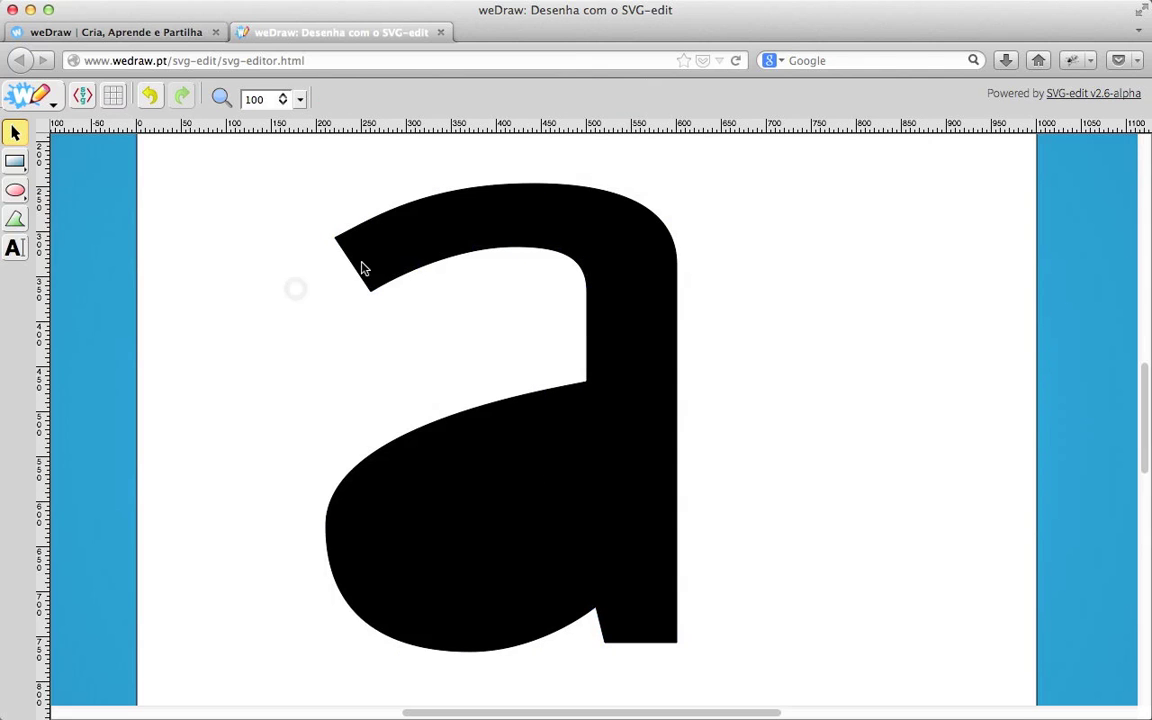
Cut a counter into the bowl with a closed four-node subpath at about (510, 510), (310, 620), (380, 710) and (520, 660).
click(419, 239)
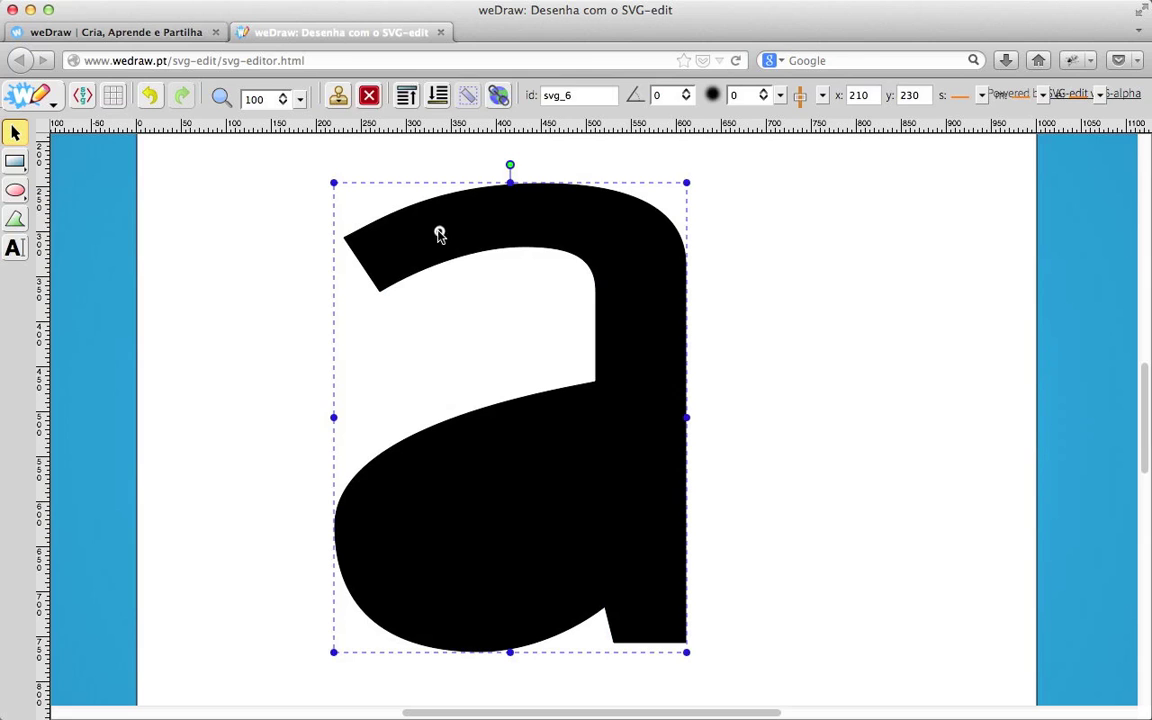
double_click(440, 235)
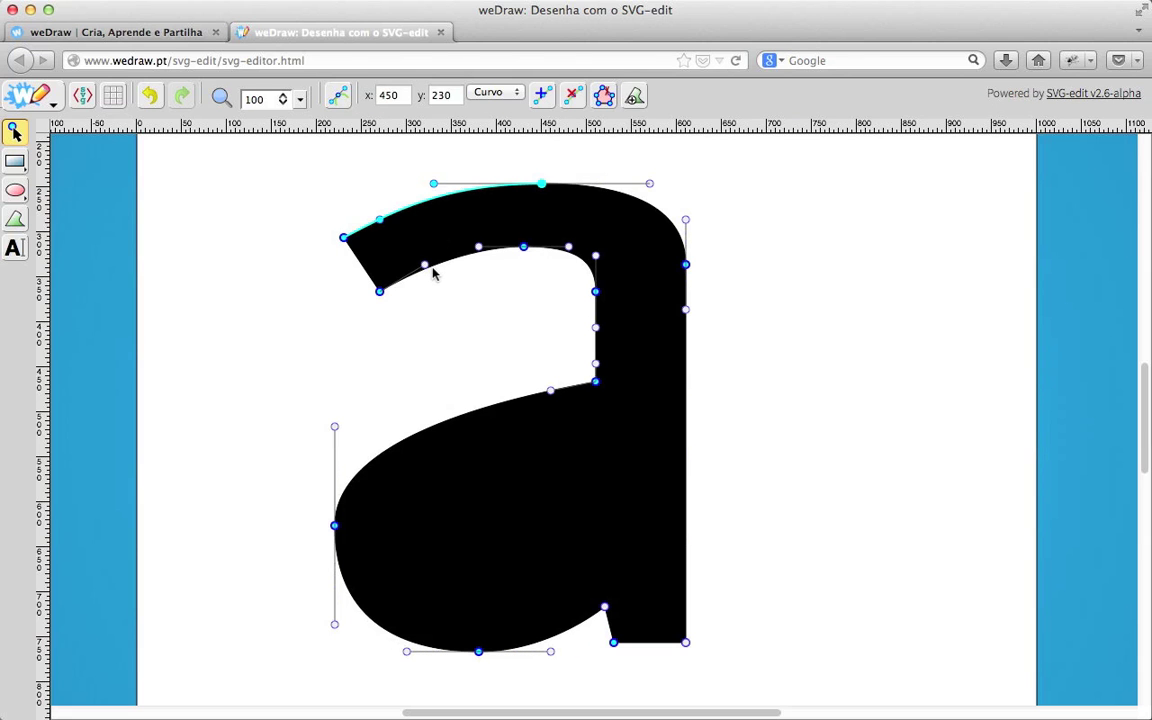
click(636, 96)
click(594, 435)
drag(415, 535, 415, 570)
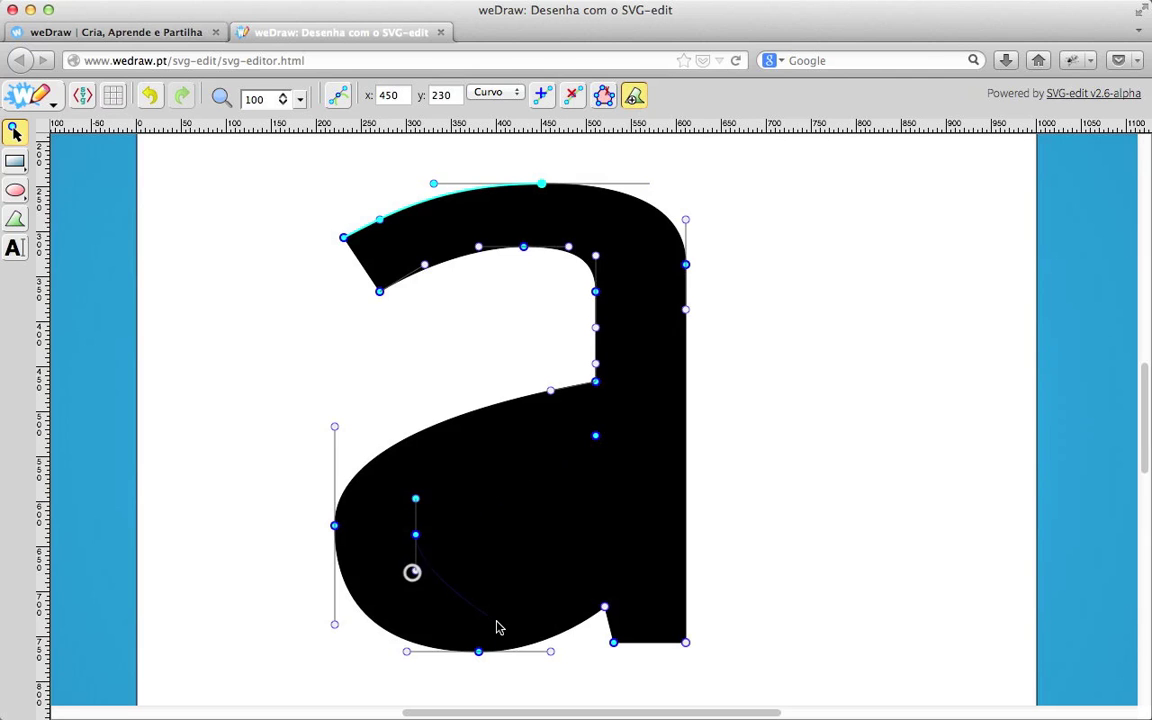
drag(479, 615, 505, 615)
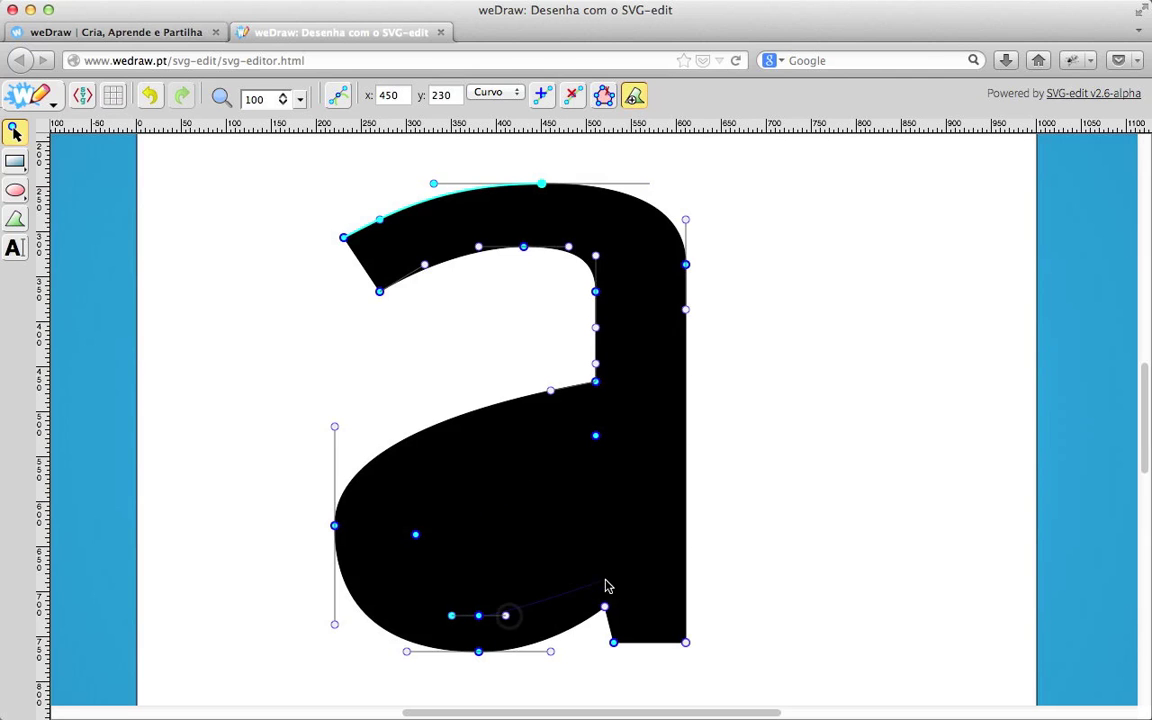
click(603, 570)
click(596, 436)
click(576, 489)
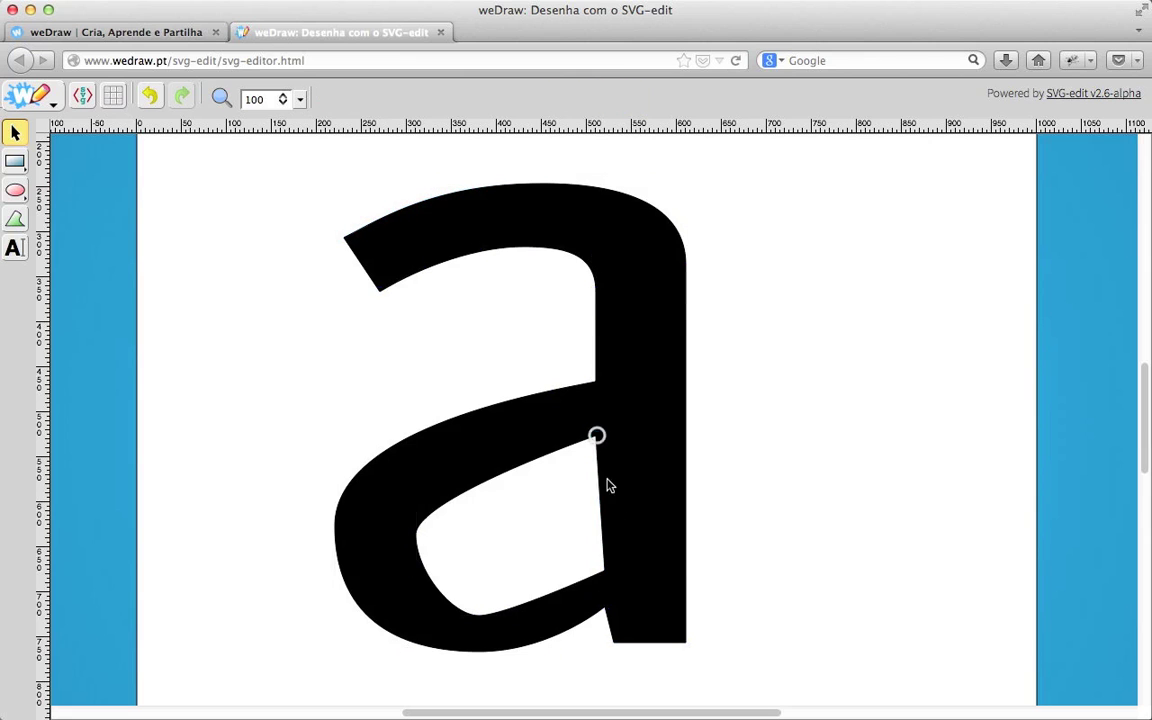
Link the counter's control points, move its bottom node to about (400, 700), and lengthen the handles to round the lower curve.
click(490, 463)
double_click(490, 458)
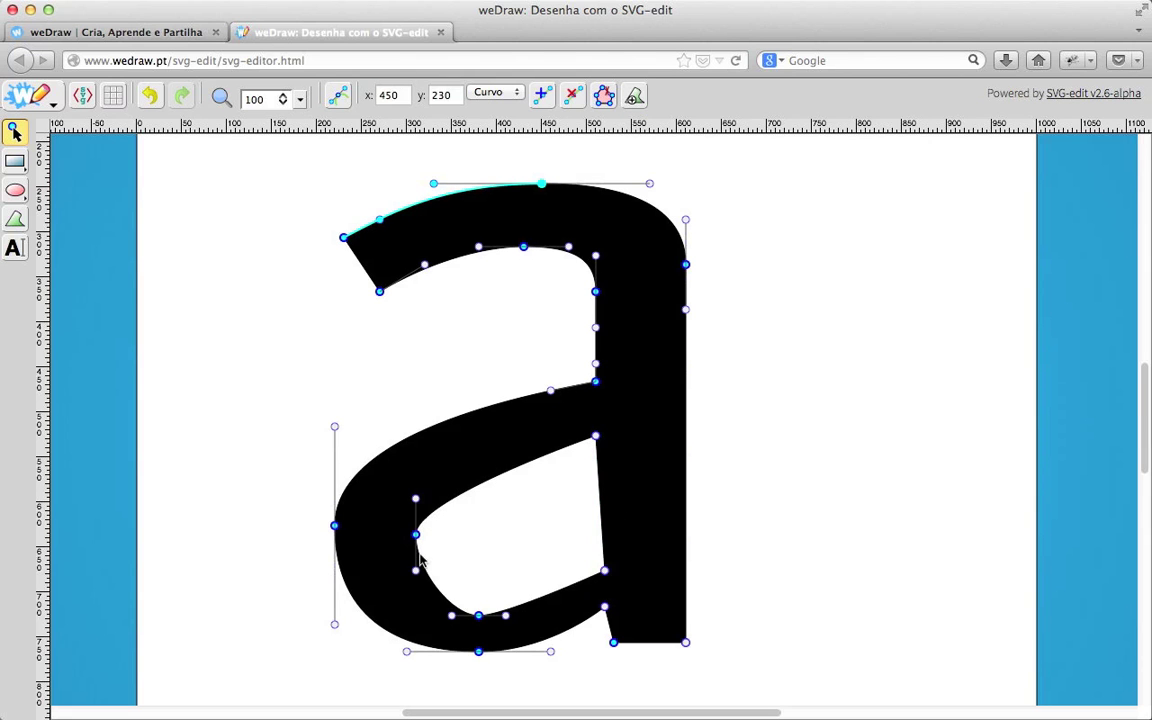
click(414, 575)
click(338, 96)
click(516, 618)
drag(479, 615, 499, 606)
click(415, 535)
drag(413, 537, 415, 534)
Move the counter's lower stem node to (510, 660) and change the stem-side segment to the straight type, Recto.
click(603, 572)
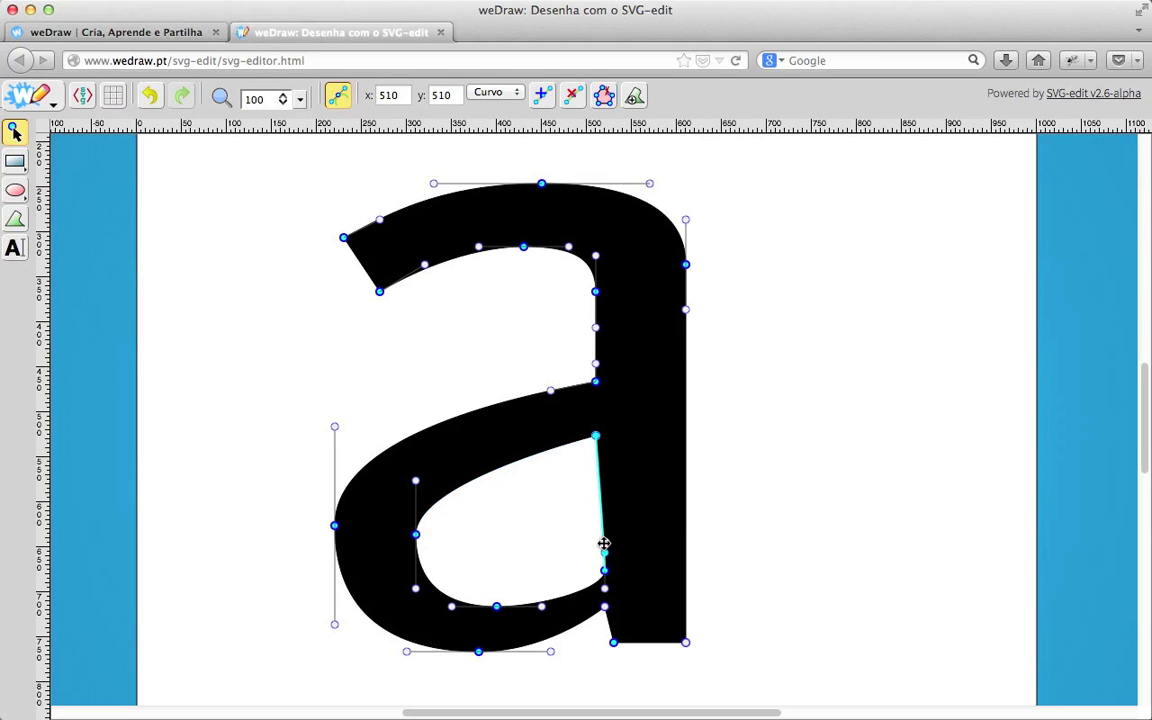
drag(605, 546, 598, 568)
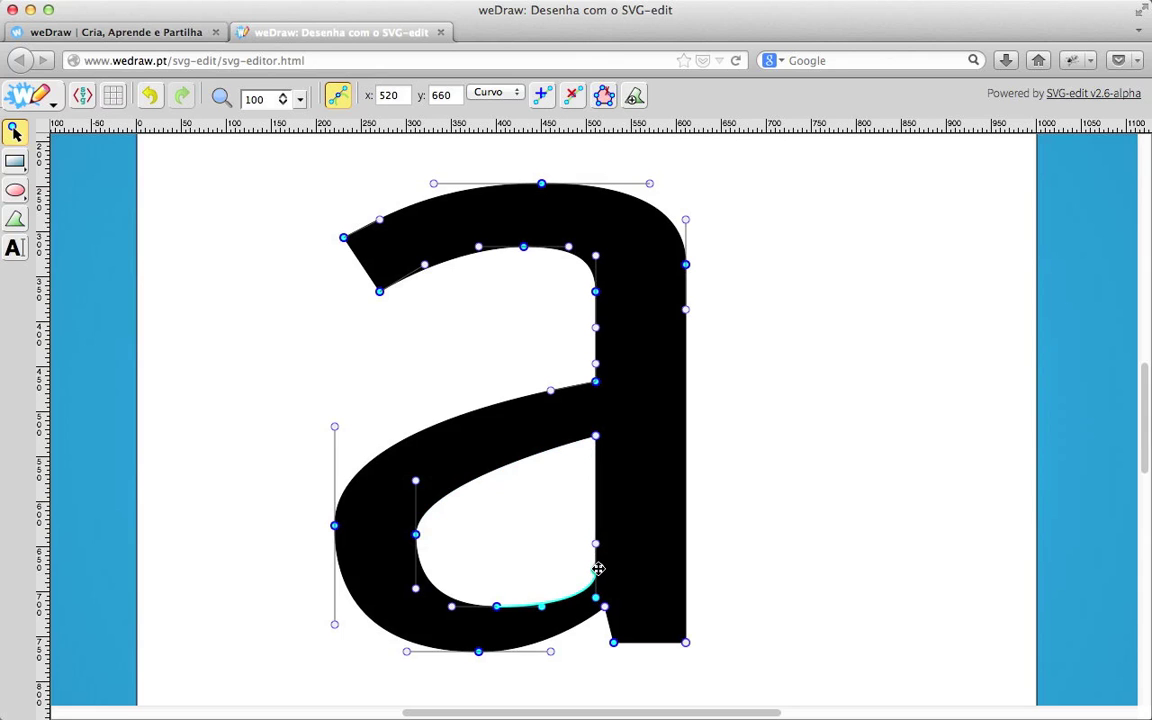
click(597, 541)
click(502, 100)
click(500, 107)
click(576, 588)
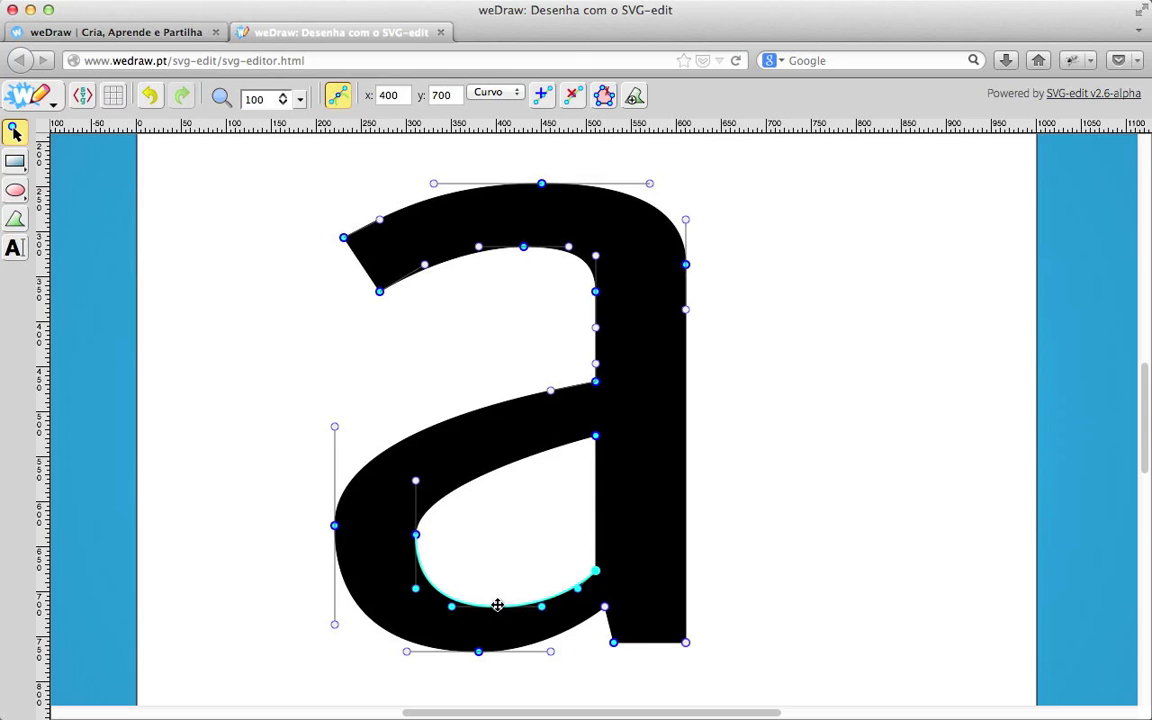
Raise the counter's two lower nodes to (400, 690) and (510, 650), and shorten the vertical handles of its leftmost node.
drag(498, 607, 497, 599)
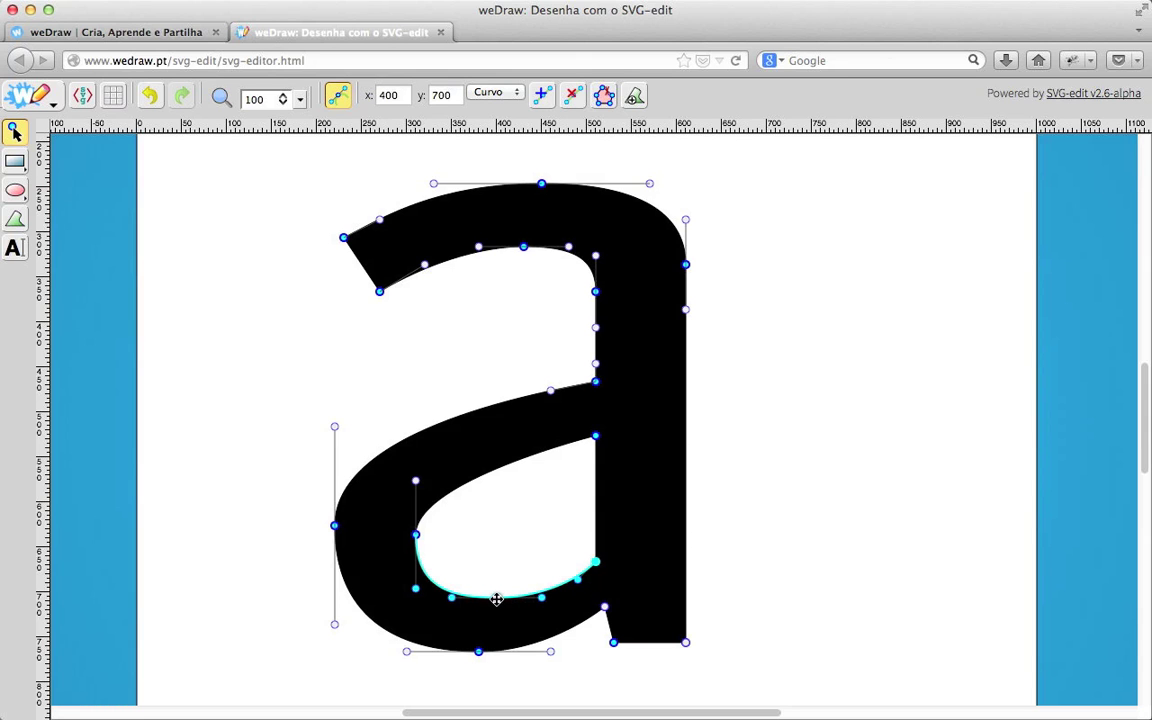
click(416, 535)
click(415, 590)
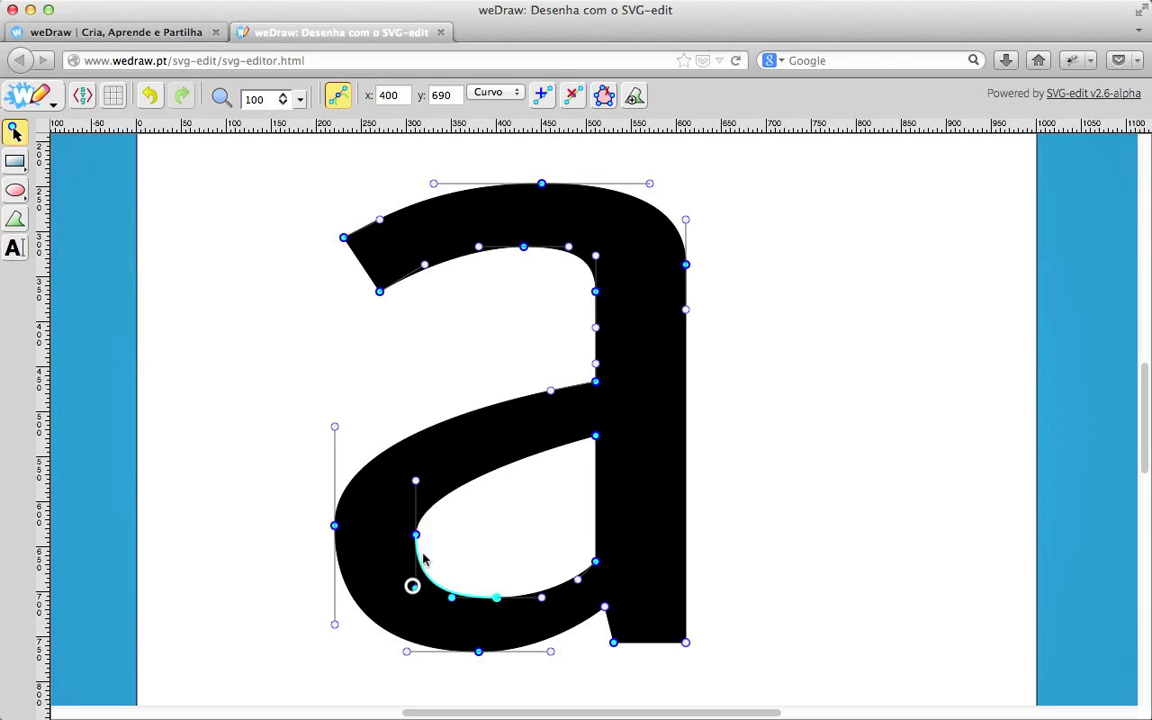
click(421, 536)
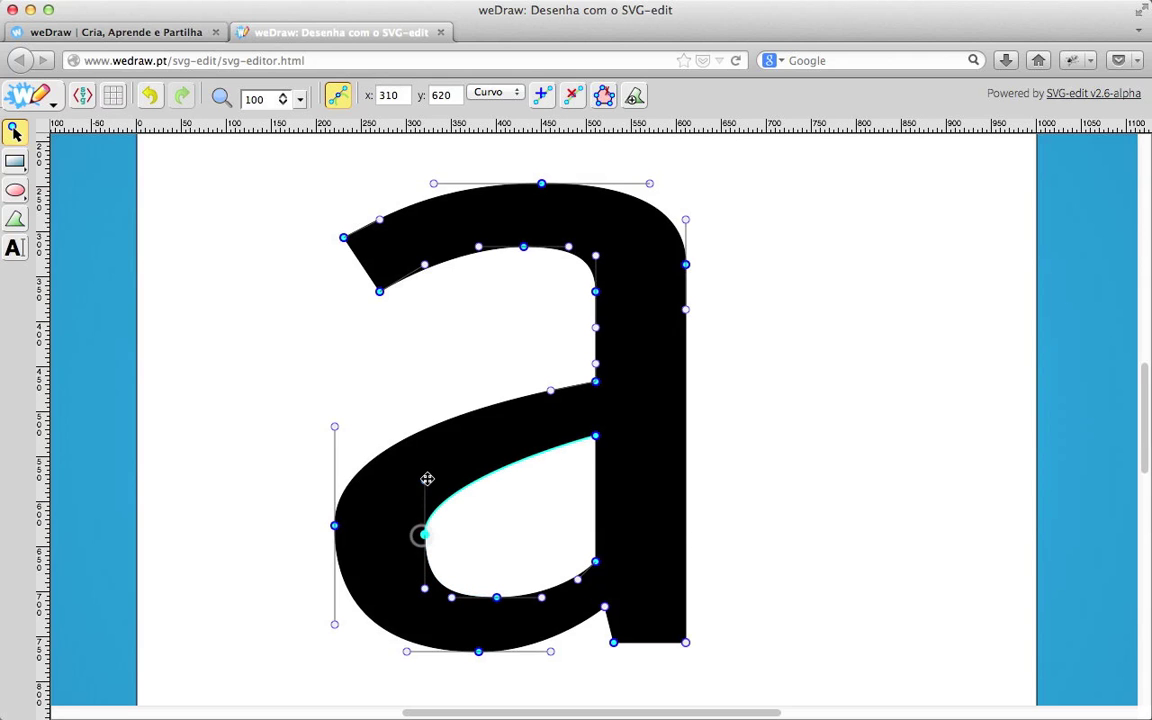
drag(424, 482, 423, 487)
drag(424, 533, 416, 536)
click(595, 437)
drag(588, 438, 594, 436)
click(417, 490)
Pull a handle to about (450, 520) for the counter's upper curve by switching the stem-side segment to Curvo and back to Recto.
click(595, 436)
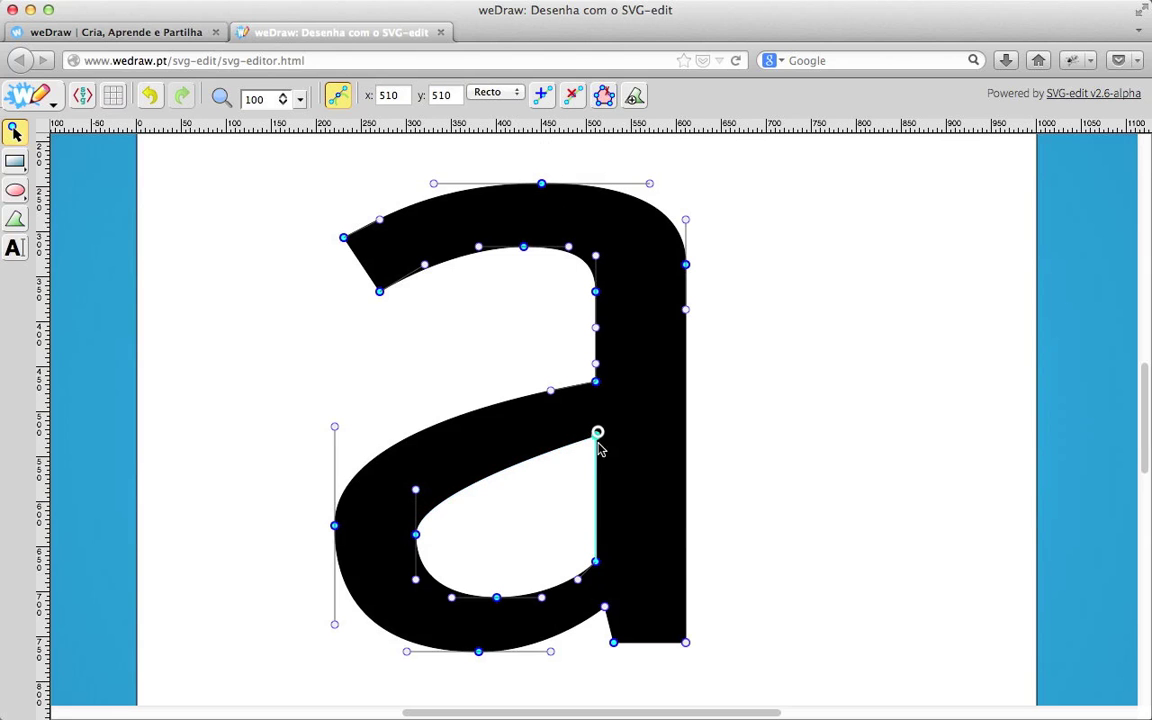
click(495, 92)
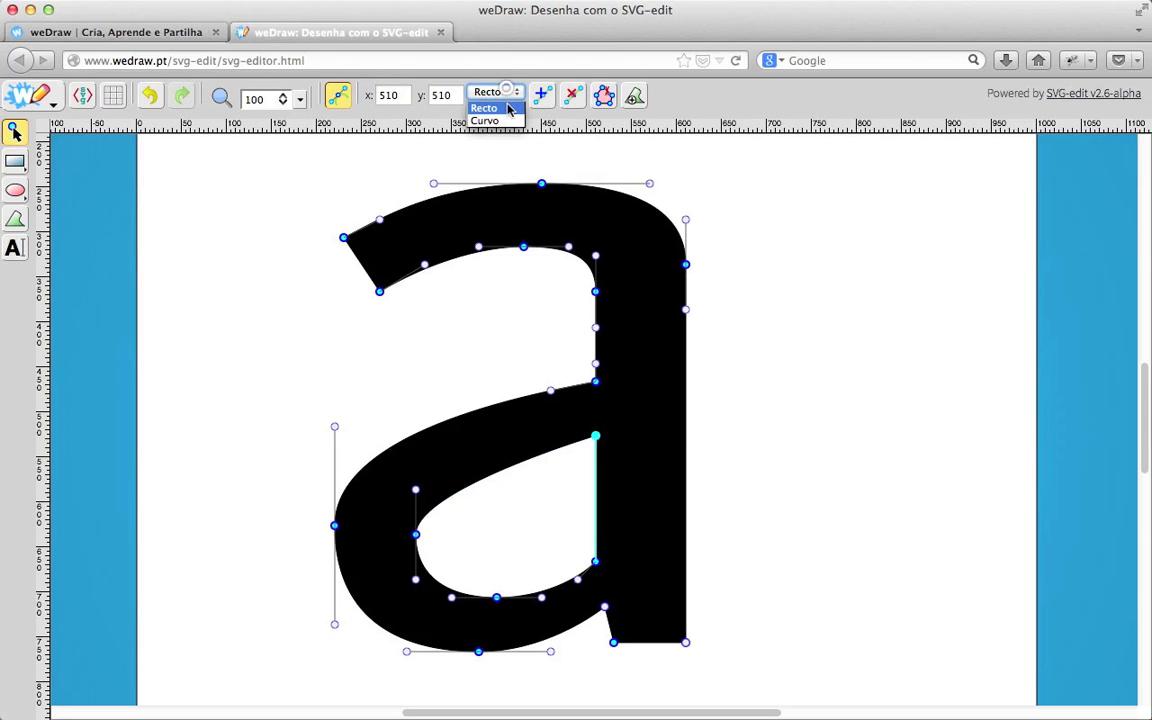
click(485, 118)
drag(596, 436, 630, 428)
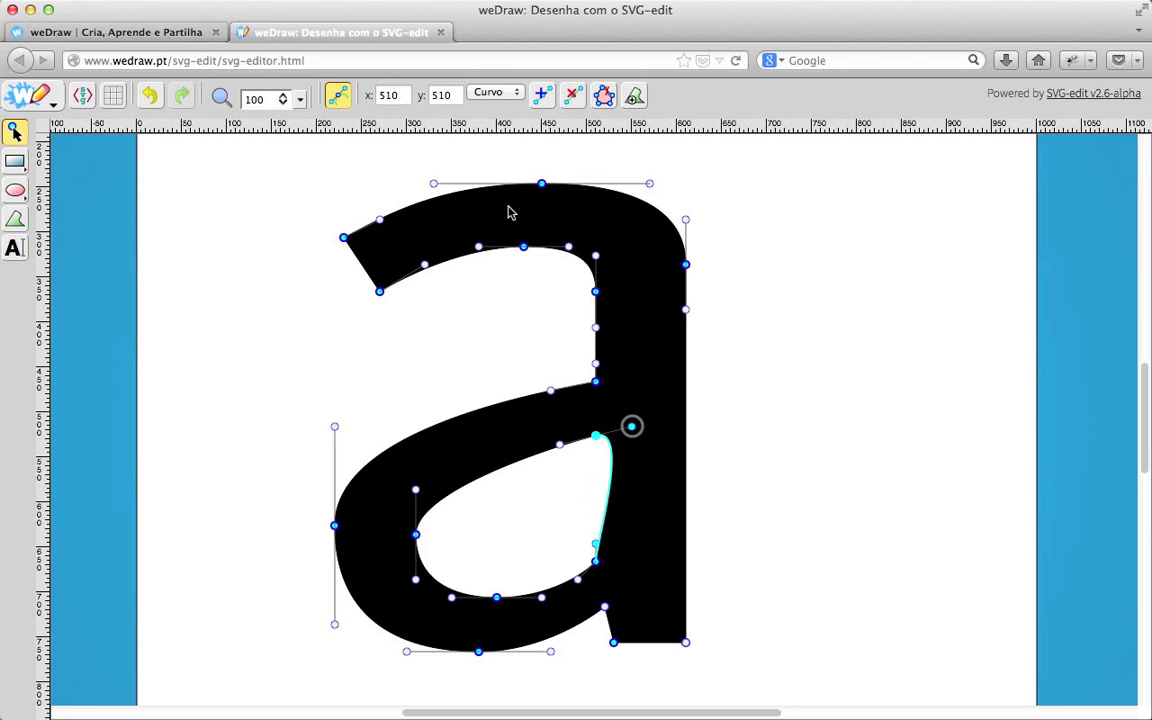
click(495, 92)
click(485, 105)
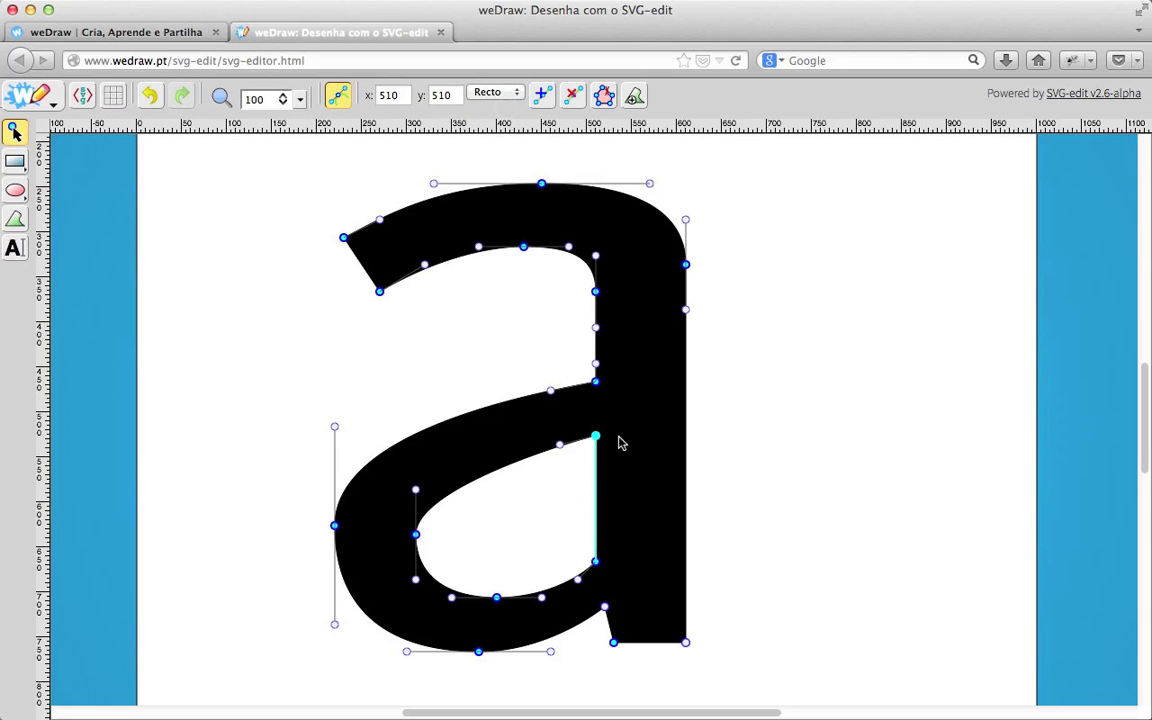
click(539, 449)
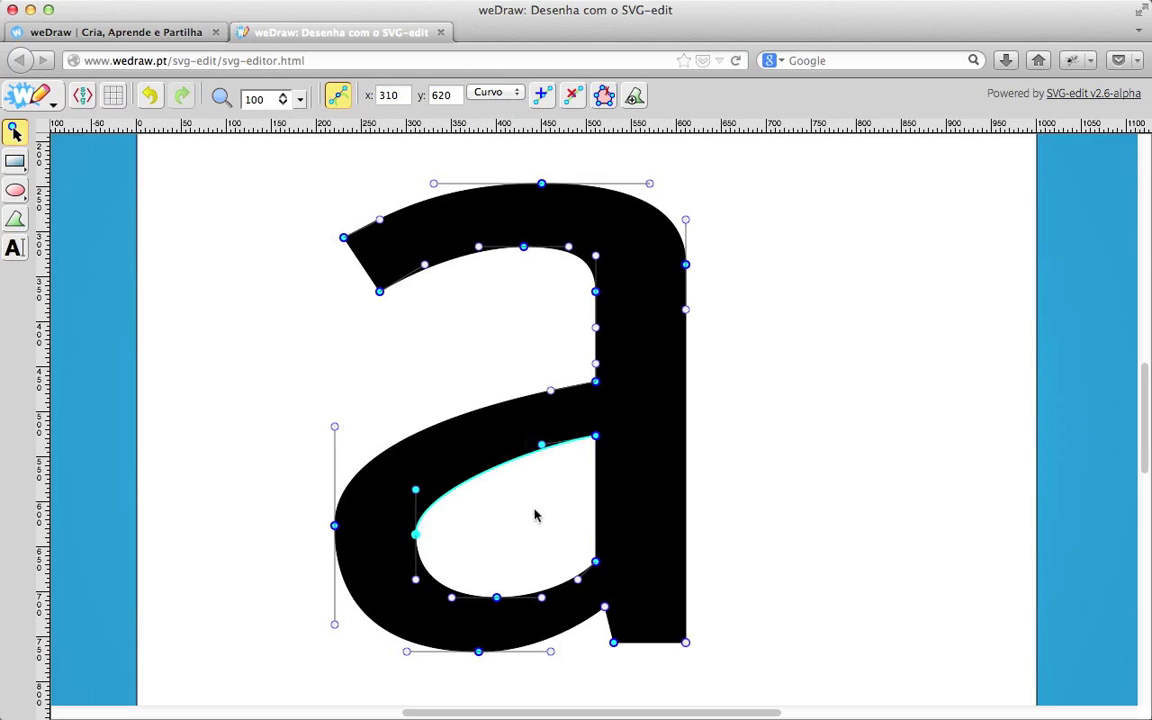
Unlink the control points, move the bowl's outer left node to (220, 620), and adjust the handles of its lower-left curve.
click(334, 526)
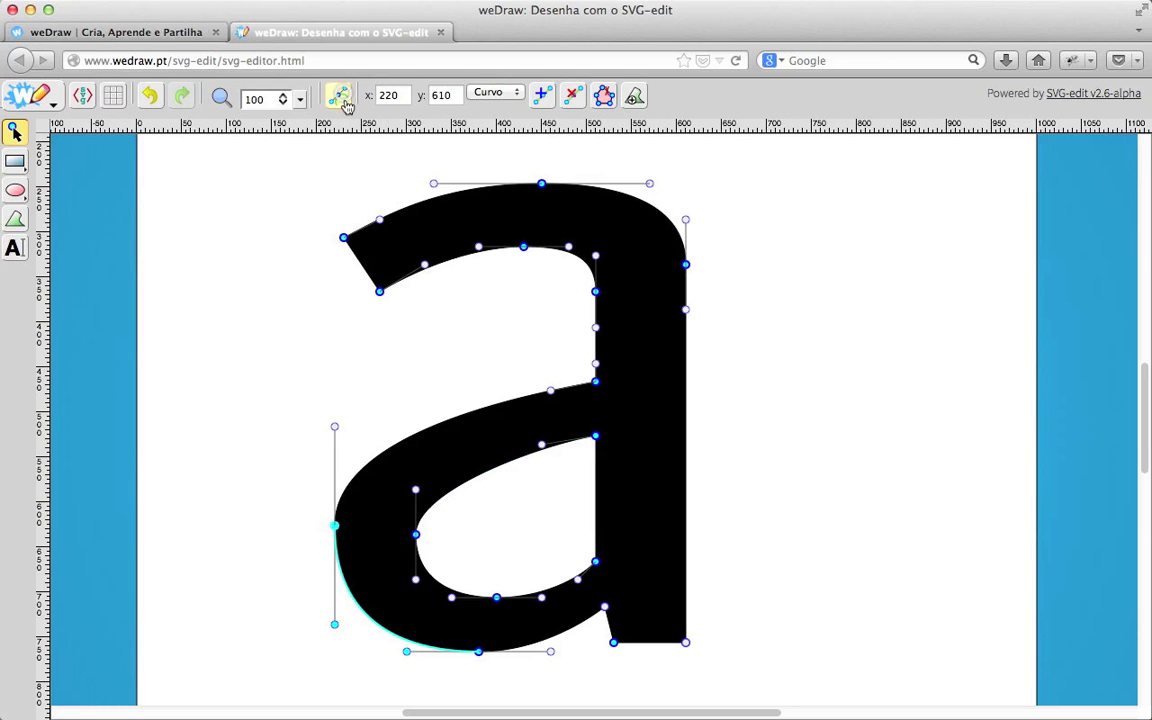
drag(334, 526, 335, 533)
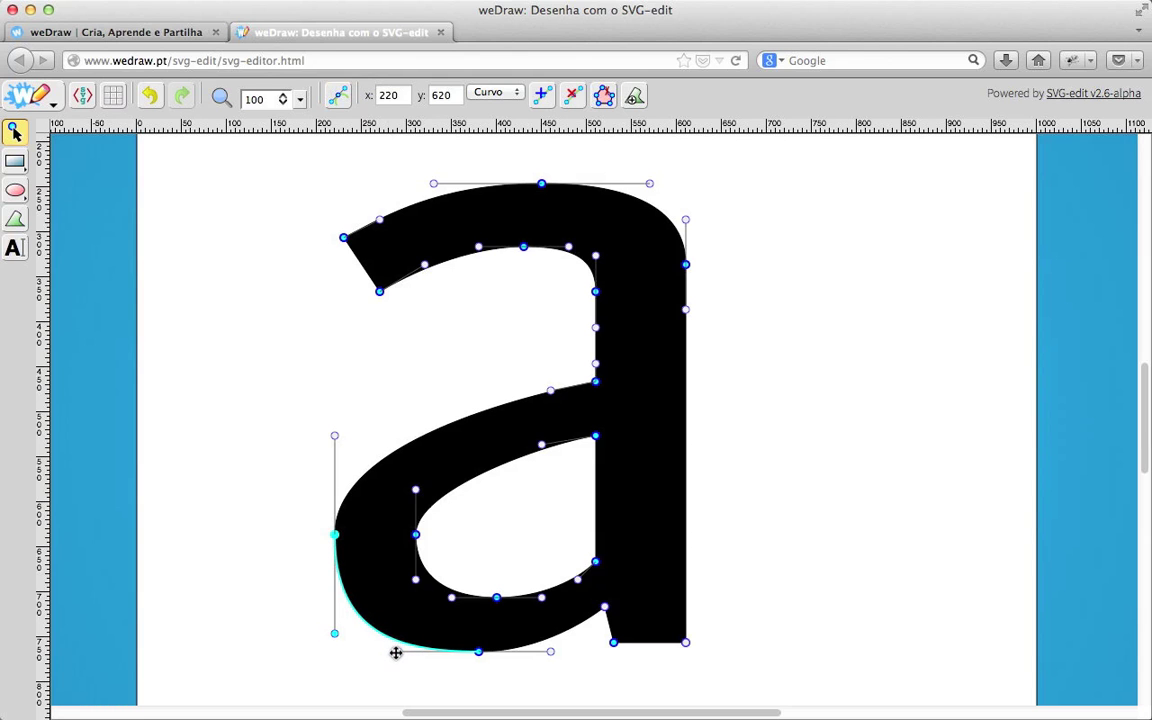
drag(334, 632, 335, 622)
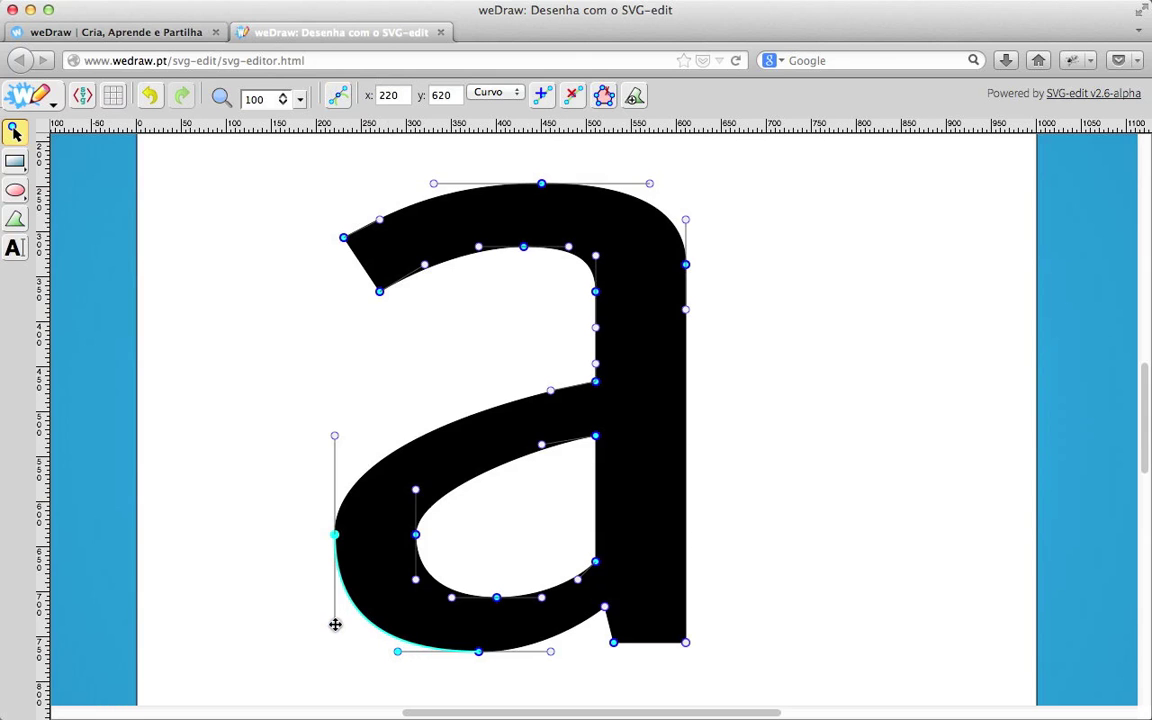
click(489, 527)
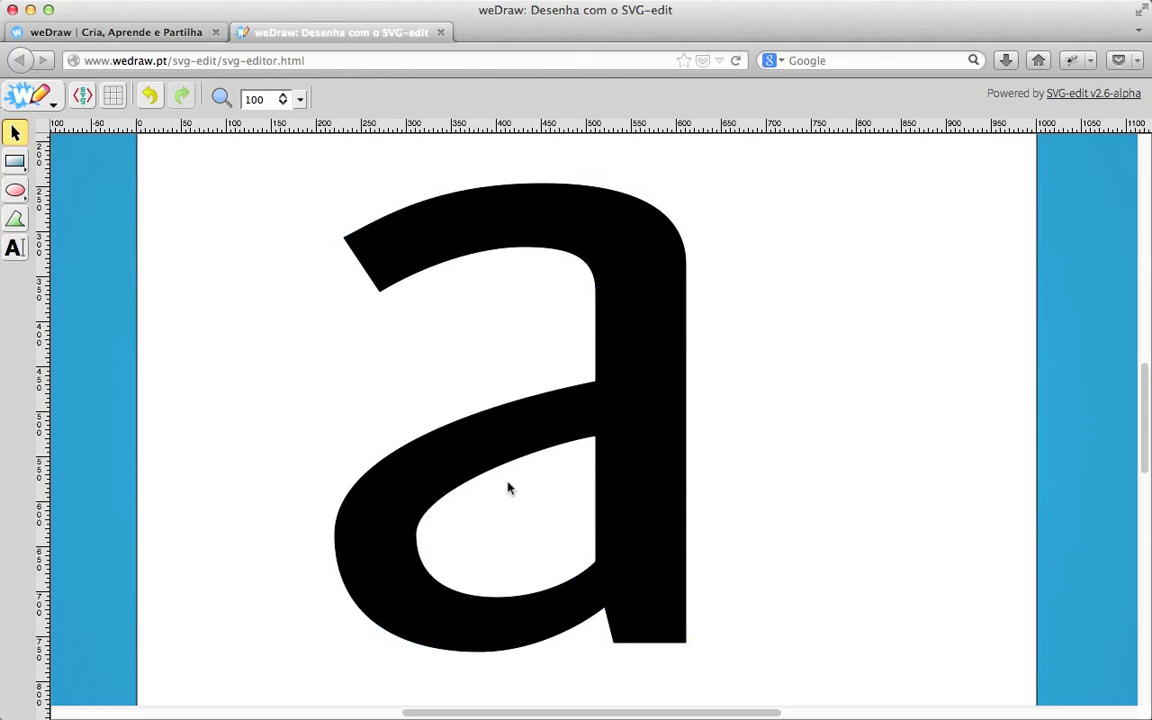
Widen the bowl by moving its outer left node to about (210, 630).
click(356, 535)
double_click(350, 533)
click(325, 537)
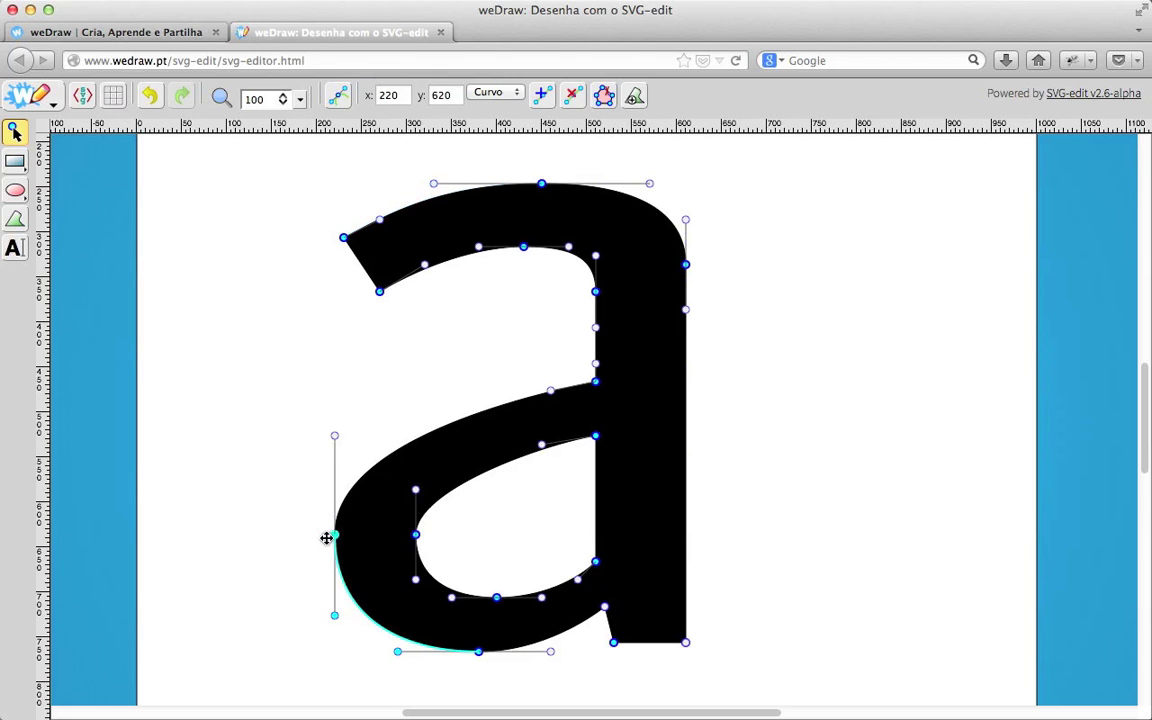
drag(325, 537, 317, 545)
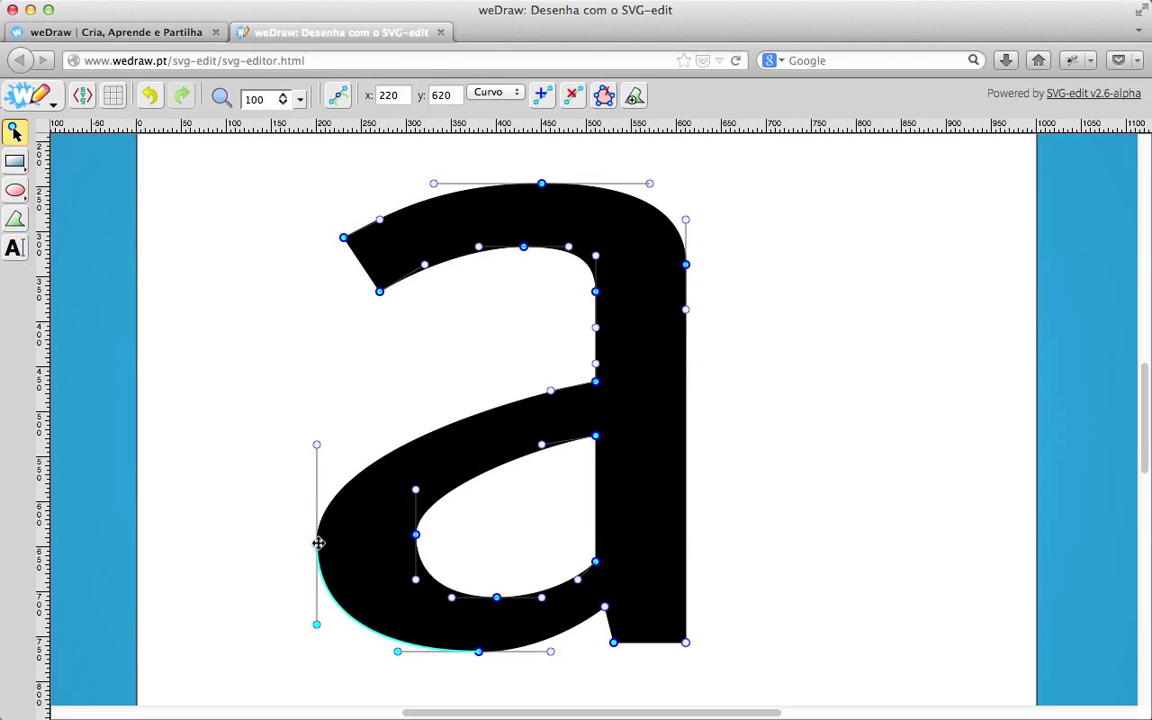
click(501, 550)
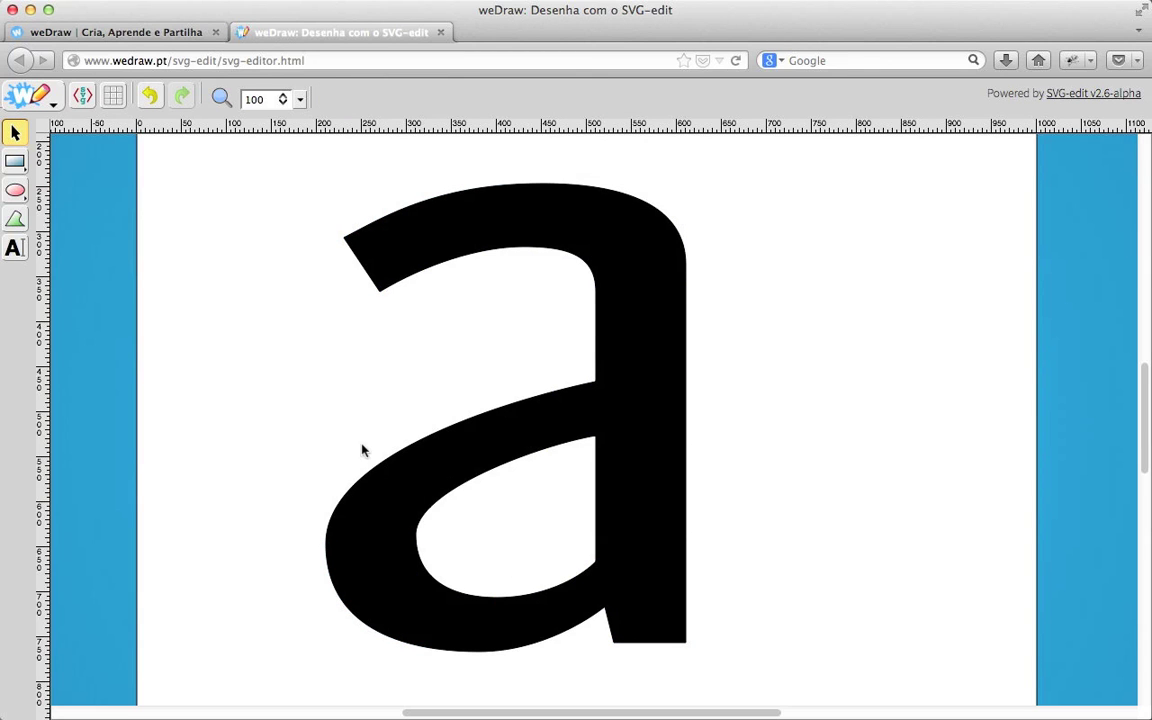
Add the text note "Esta curva precisa de correção" and place it beside the outer left edge of the bowl.
click(24, 248)
click(243, 540)
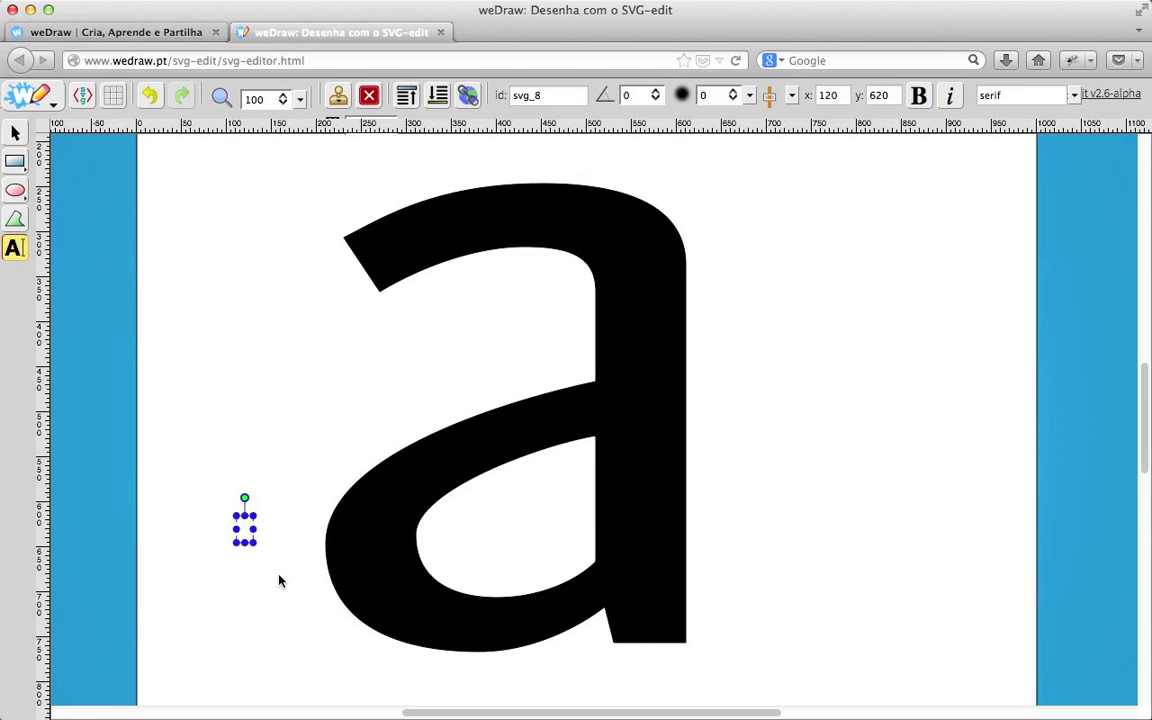
text(Esta curva precisa de corr)
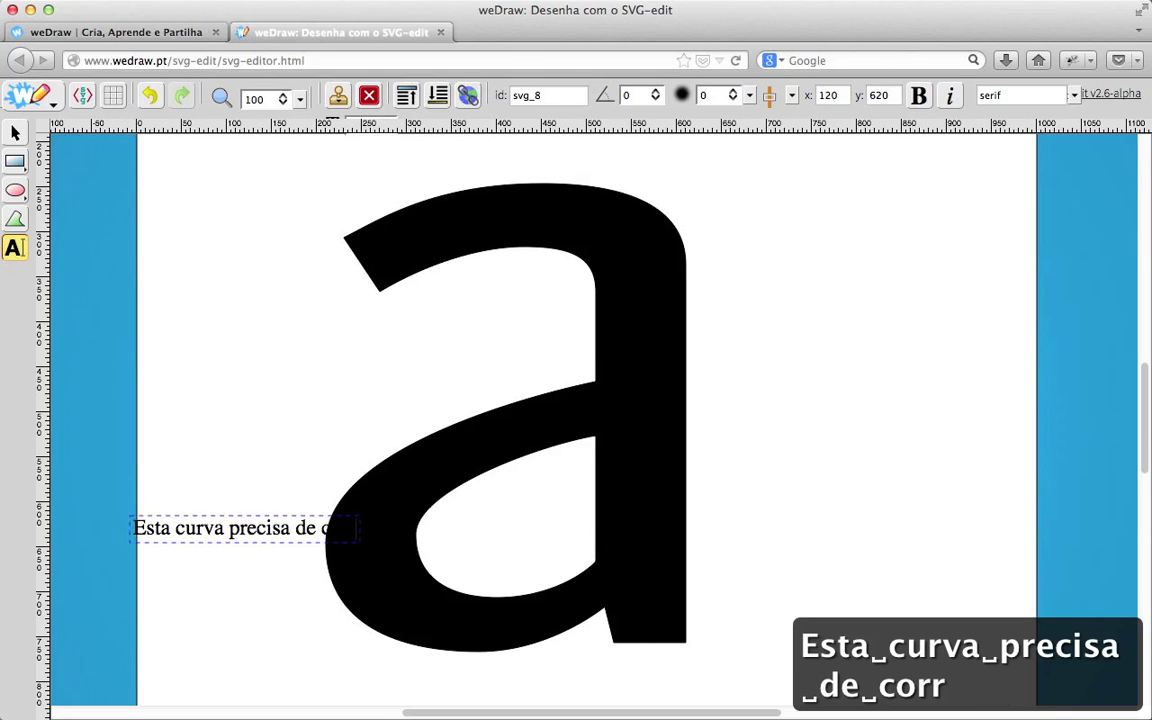
text(eçao)
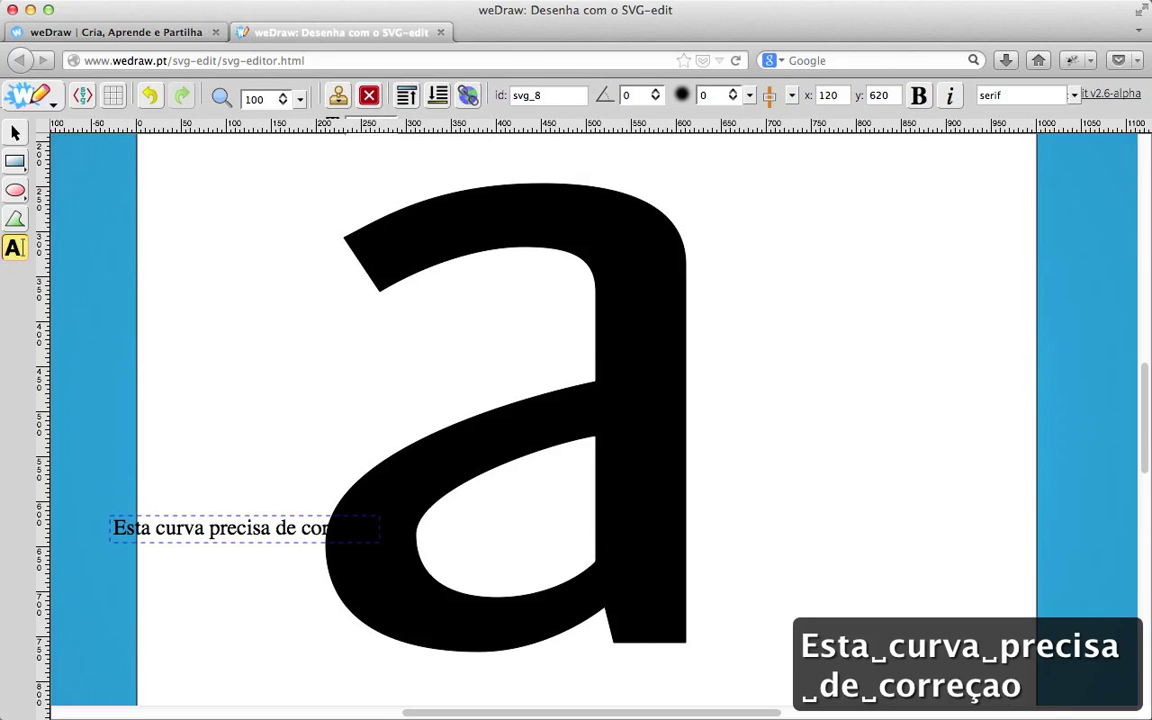
click(15, 132)
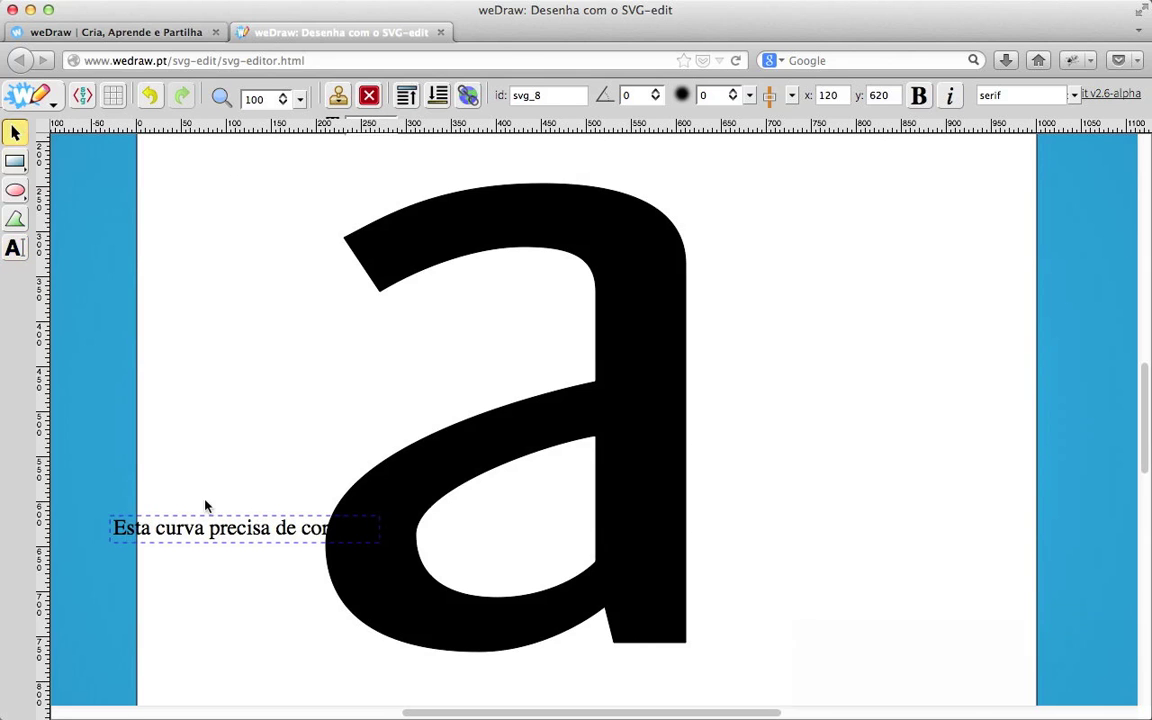
drag(190, 528, 175, 555)
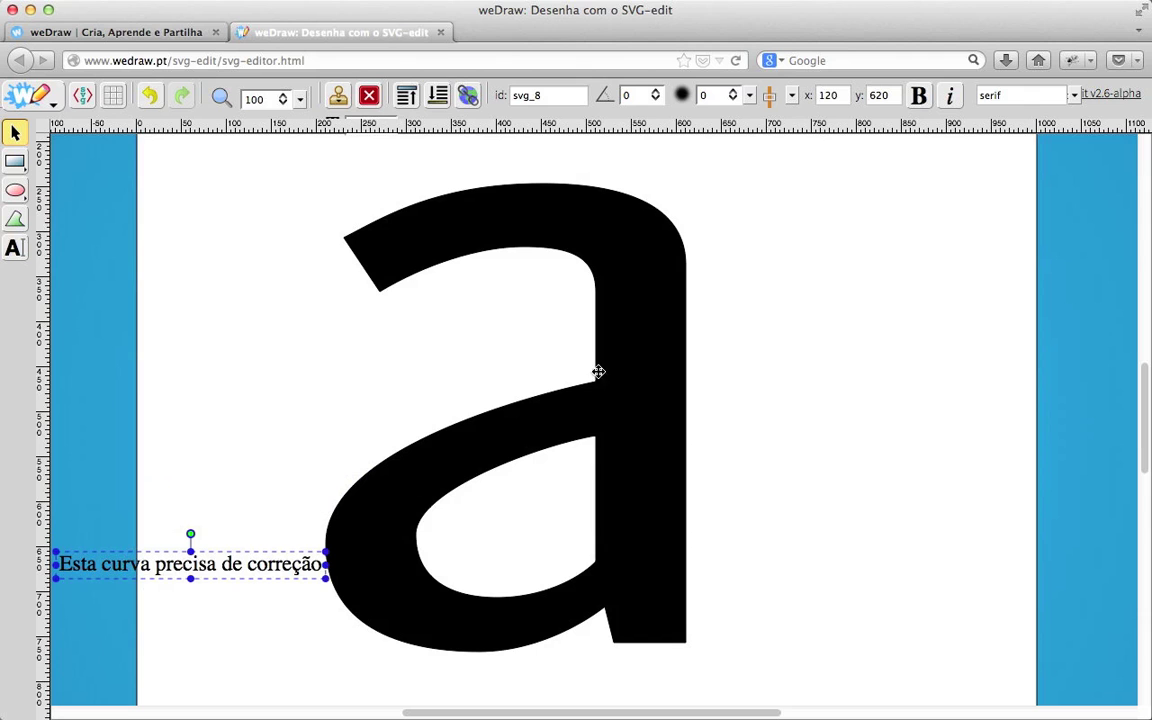
Set the note's font to Monospace and shift it so its end sits just left of the bowl.
click(1074, 96)
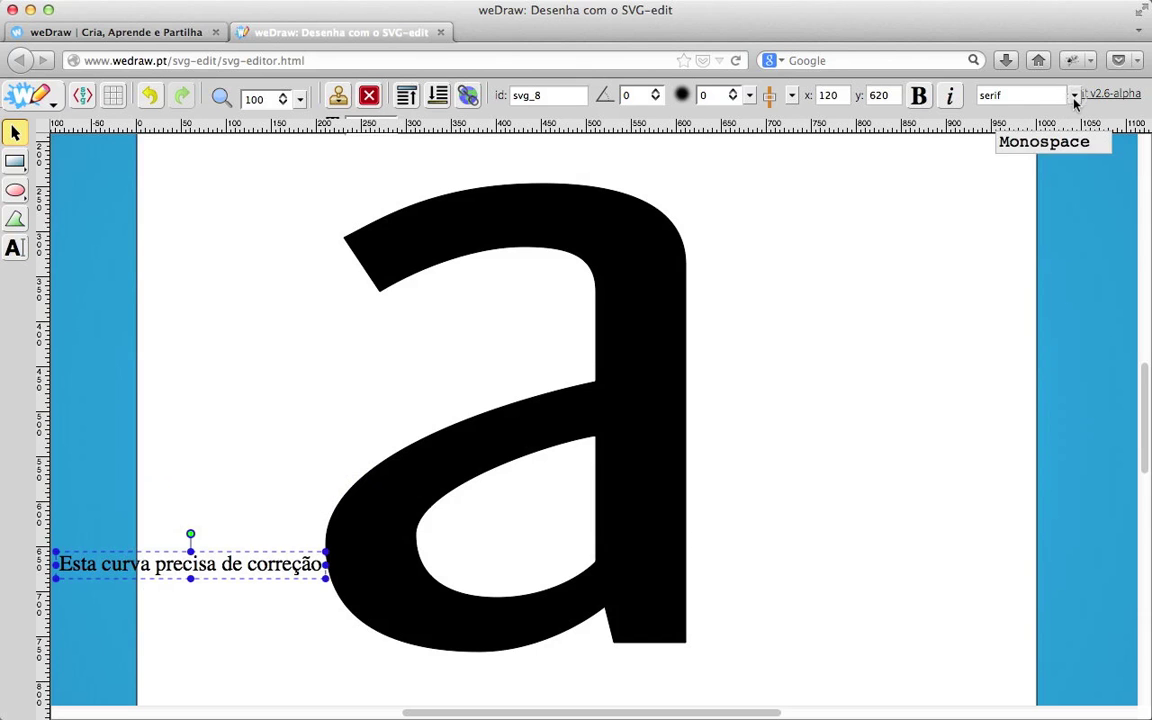
click(1030, 142)
drag(206, 571, 133, 563)
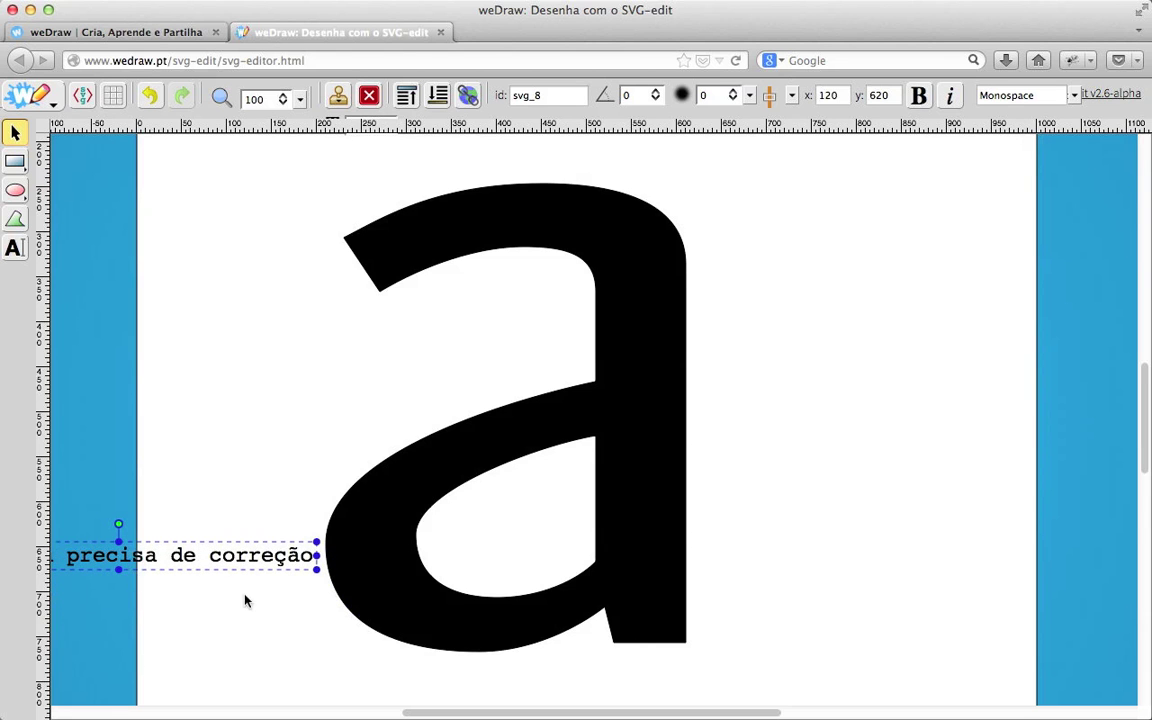